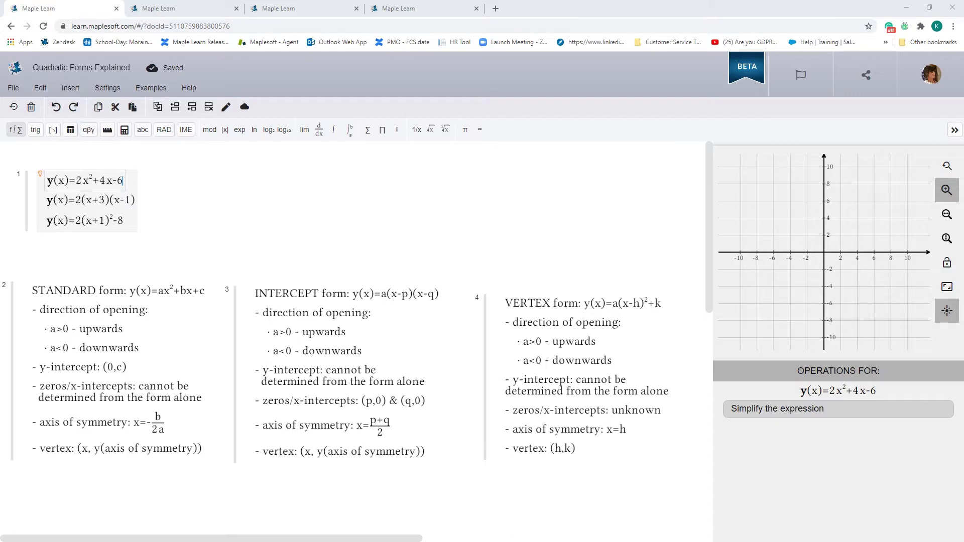
# Include the standard, intercept and vertex forms of y(x) in the plot from each lightbulb.
pyautogui.click(40, 175)
pyautogui.click(40, 176)
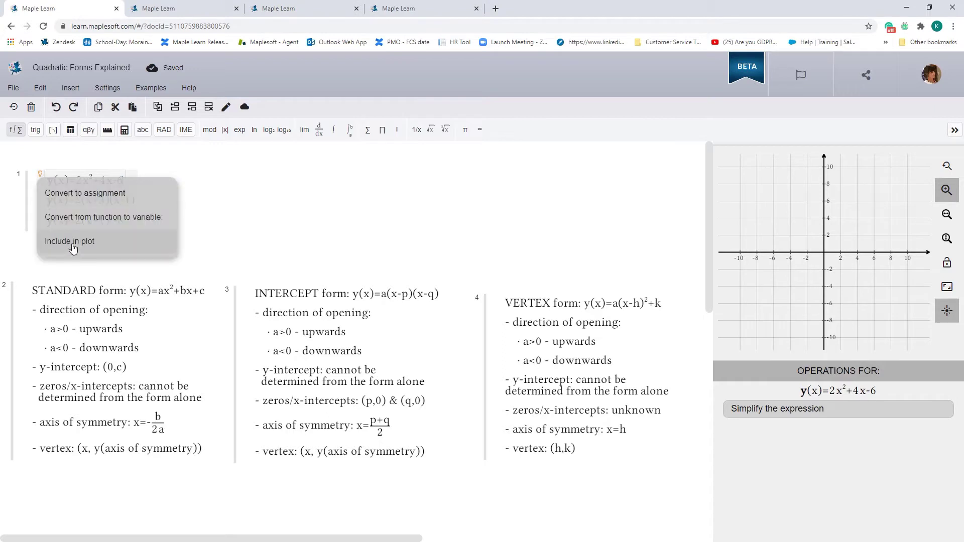
pyautogui.click(71, 241)
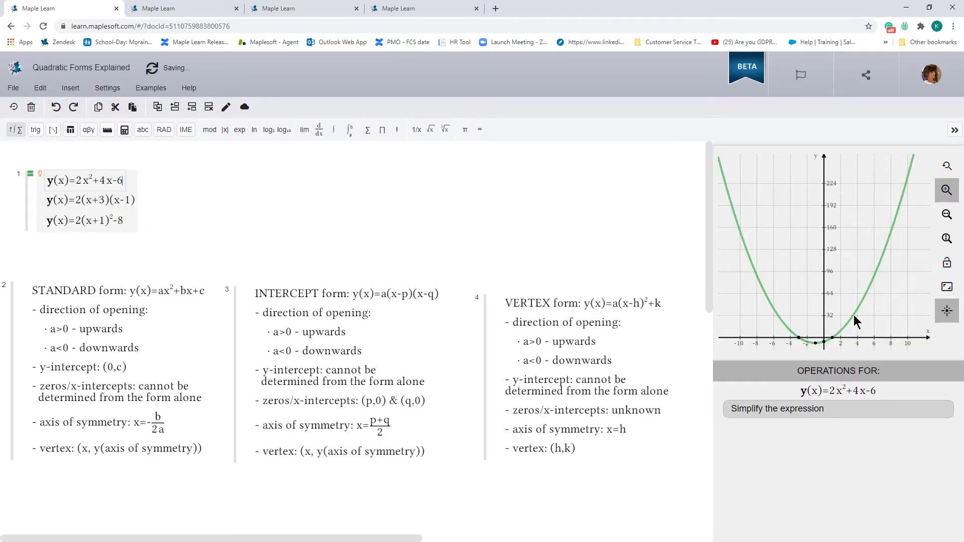
pyautogui.click(51, 203)
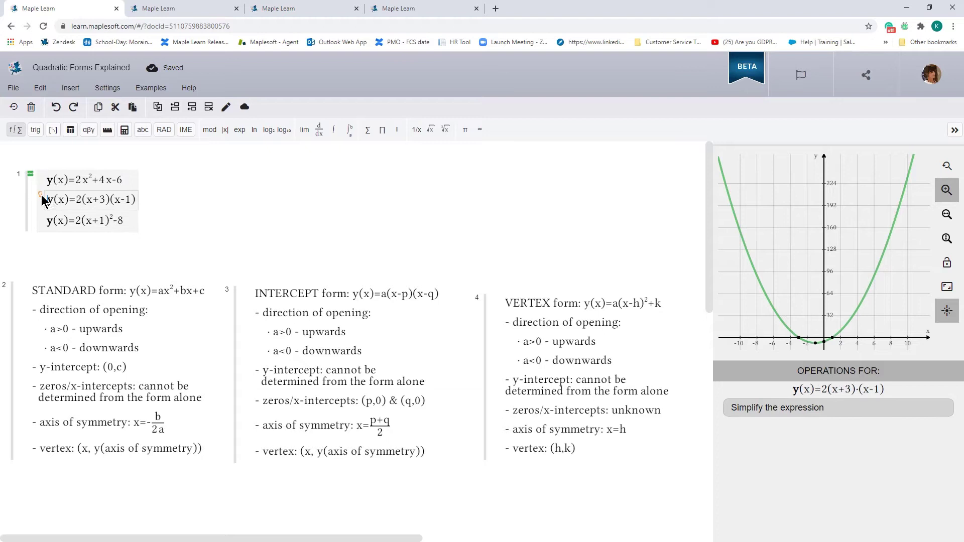
pyautogui.click(40, 195)
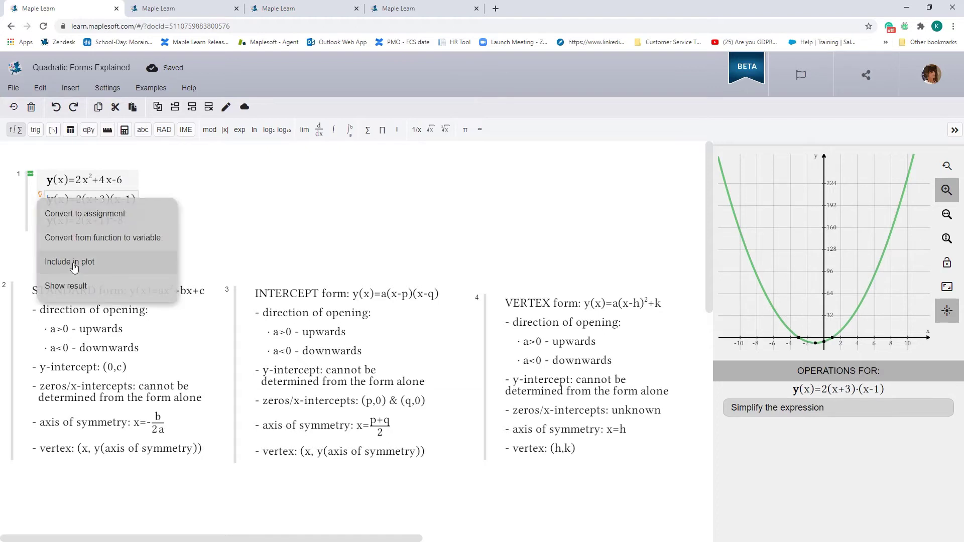
pyautogui.click(122, 255)
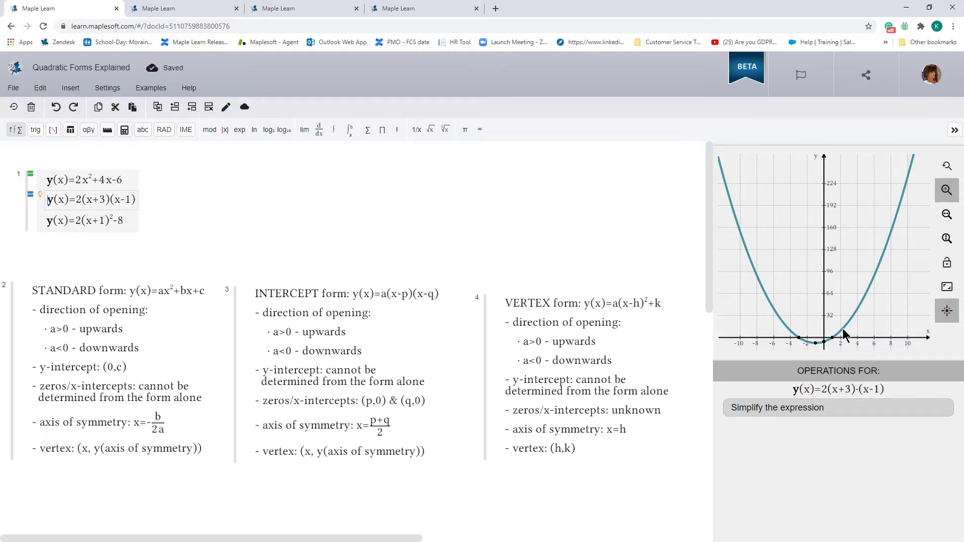
pyautogui.click(46, 221)
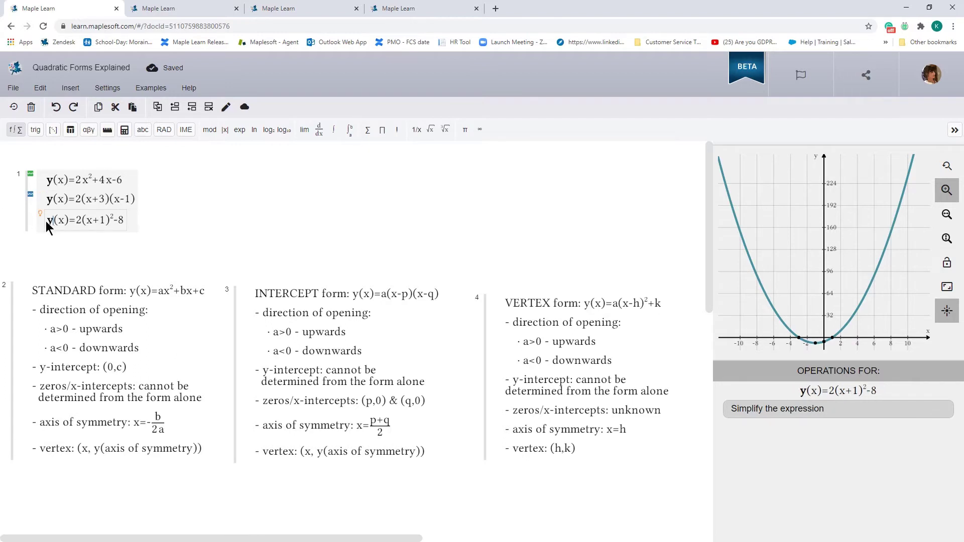
pyautogui.click(40, 213)
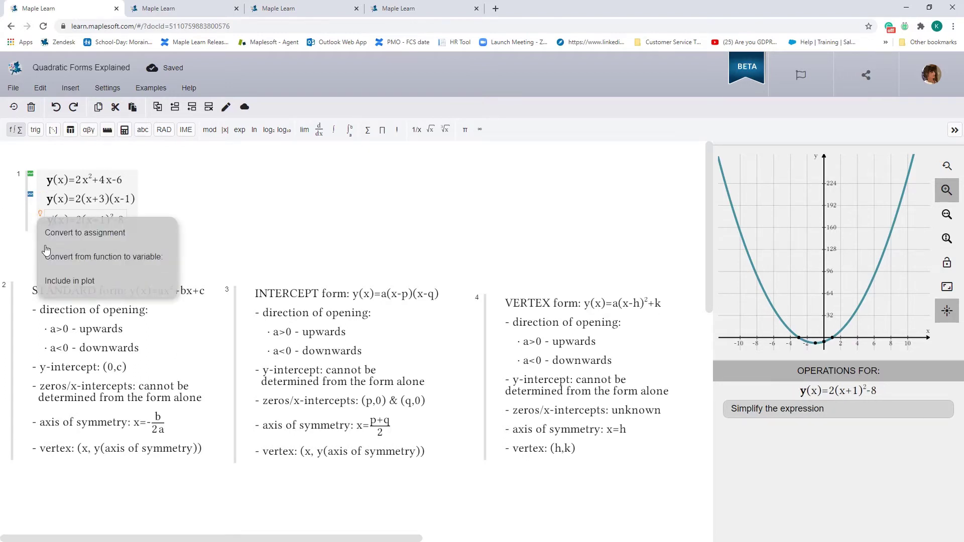
pyautogui.click(66, 281)
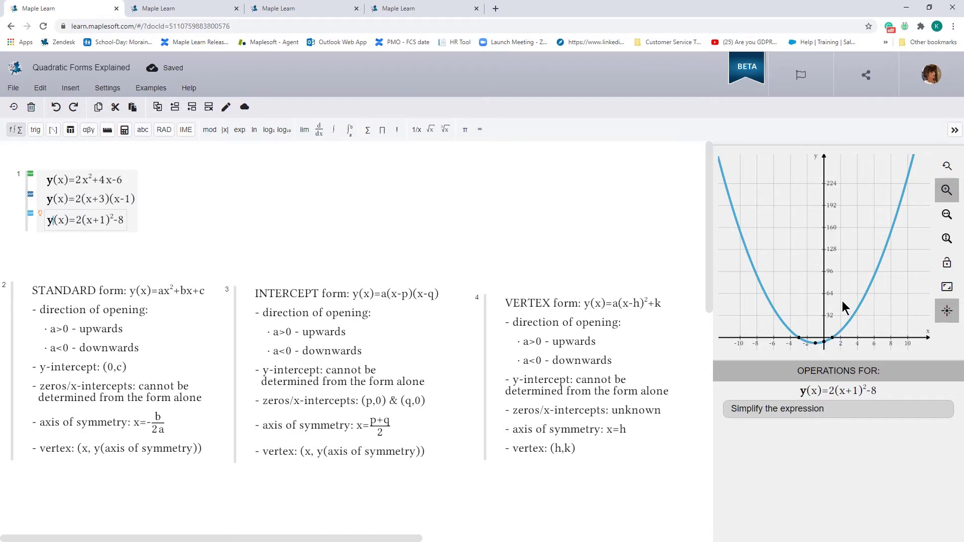
# Zoom the graph in around the parabola's zeros at -3 and 1 and its vertex.
pyautogui.scroll(2, 838, 315)
pyautogui.scroll(3, 837, 315)
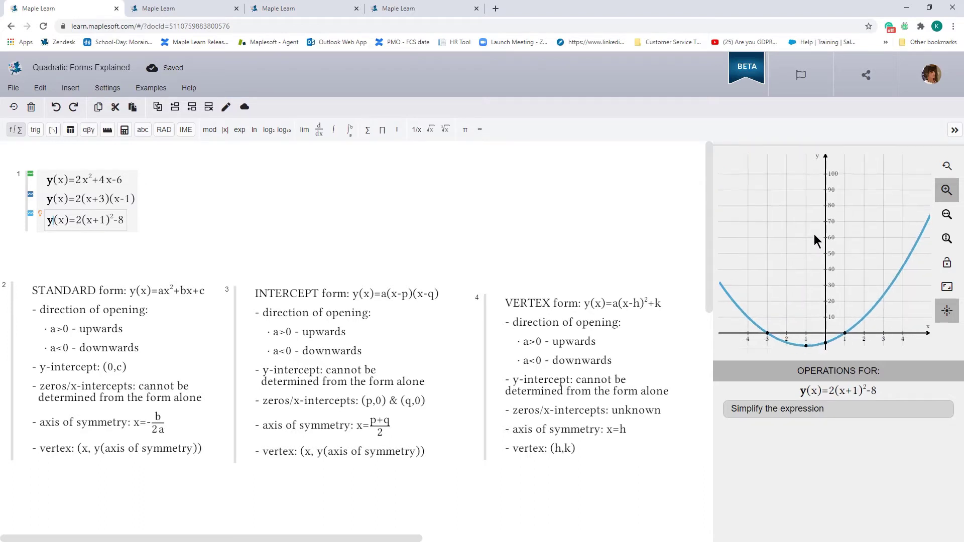
pyautogui.scroll(2, 815, 290)
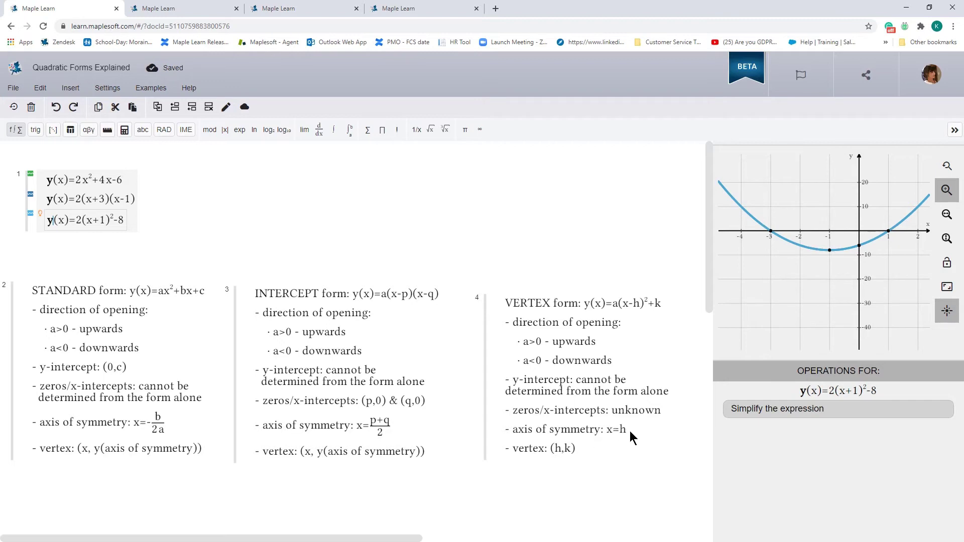
# Deselect the equation group and switch to the 'Standard Form - example' document.
pyautogui.click(606, 464)
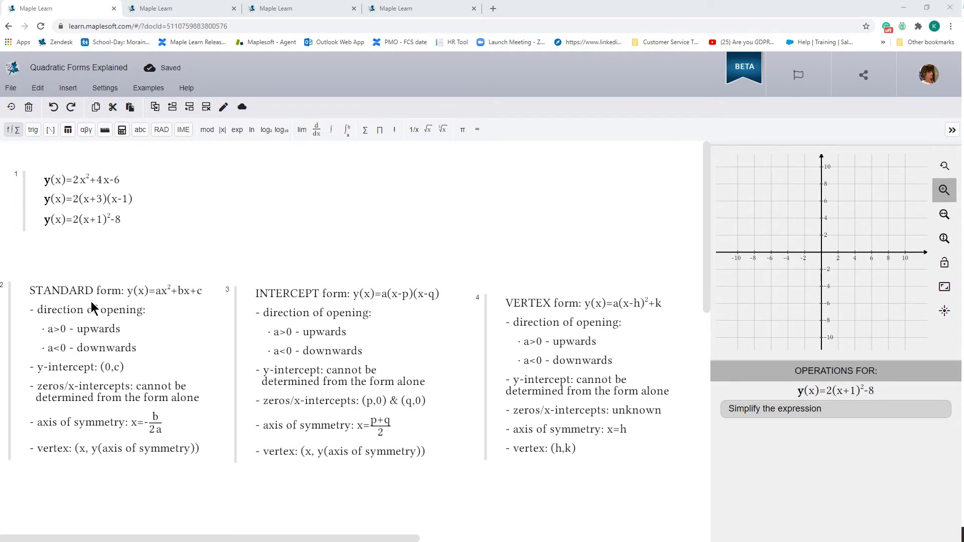
pyautogui.click(189, 8)
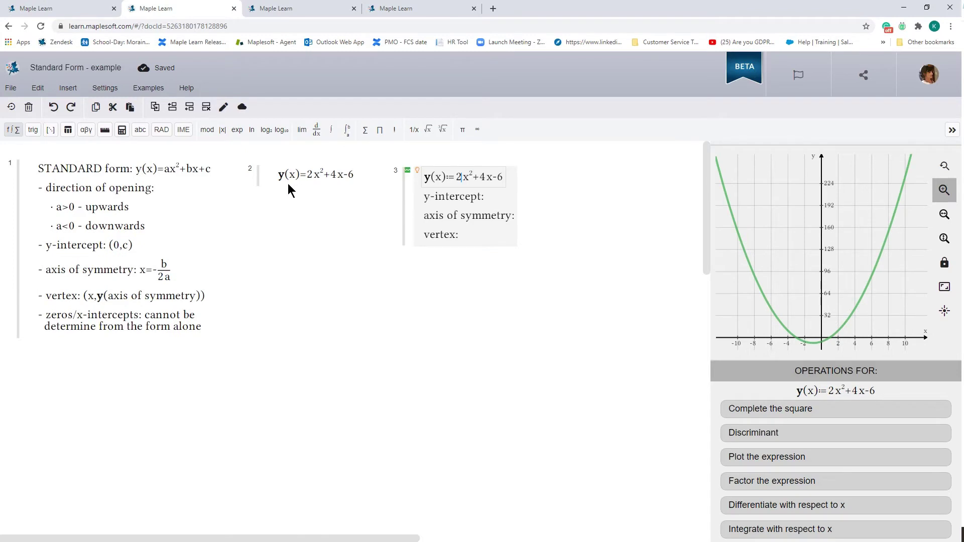
# Add slider definitions a:=2, b:=4 and c:=-6 beneath y(x)=2x²+4x-6.
pyautogui.click(318, 175)
pyautogui.press('Return')
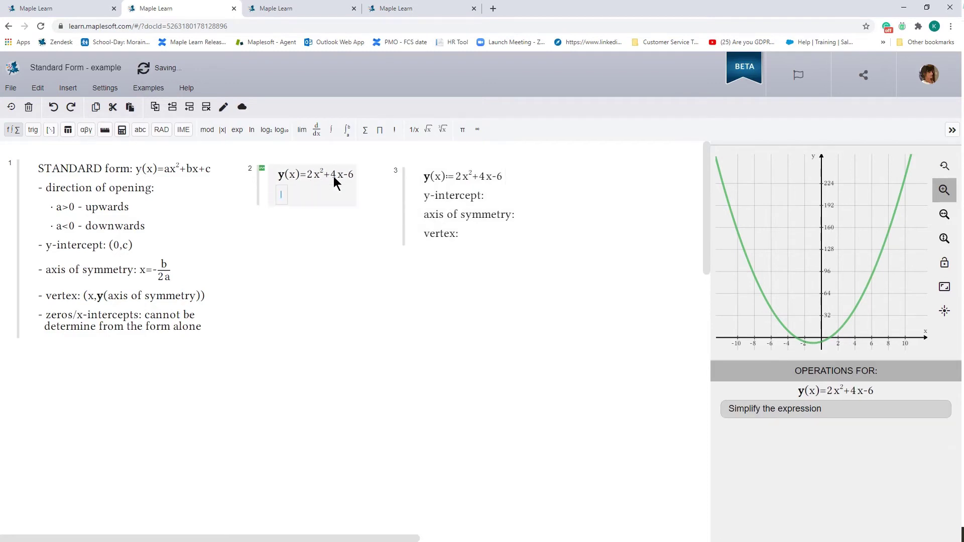
pyautogui.write('a:=2')
pyautogui.press('Return')
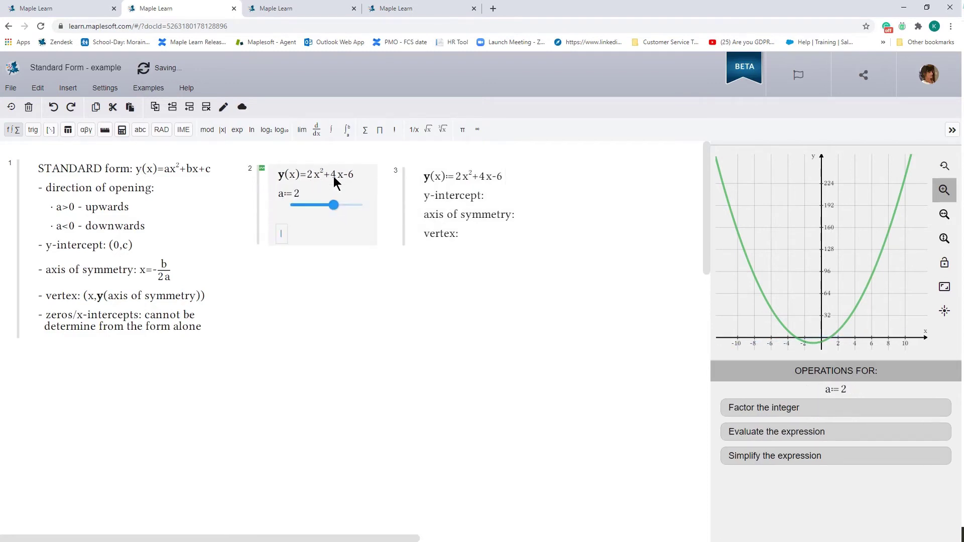
pyautogui.write('b:= ')
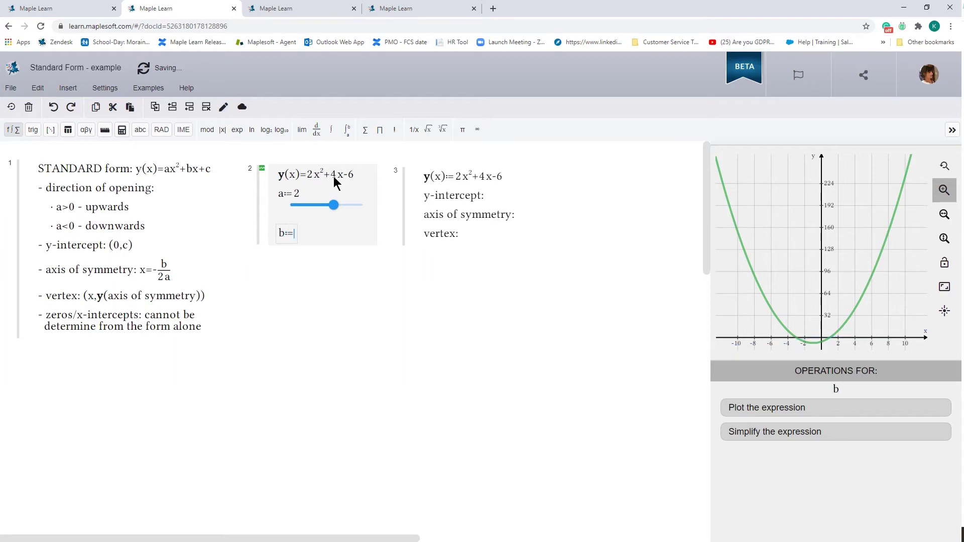
pyautogui.write('4')
pyautogui.press('Return')
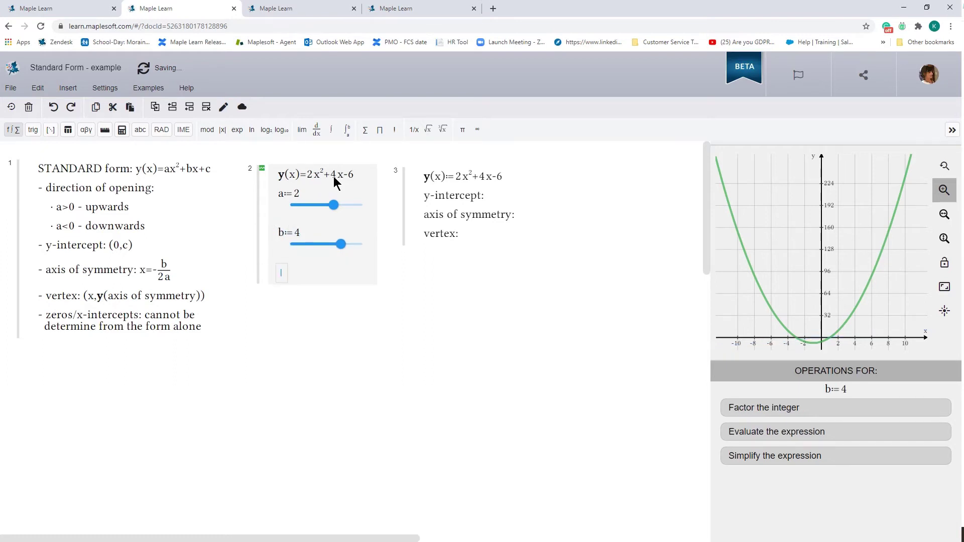
pyautogui.write('c:=')
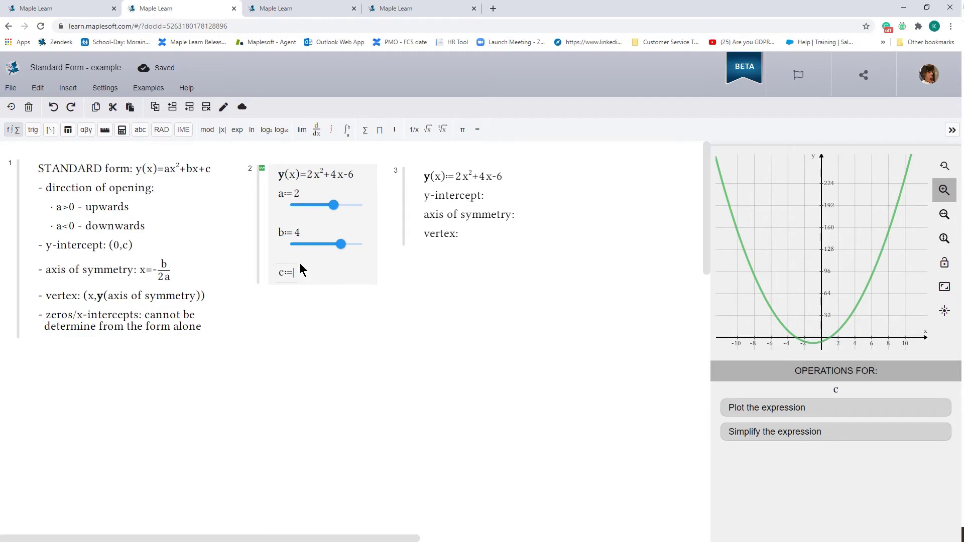
pyautogui.write('-6')
pyautogui.press('Return')
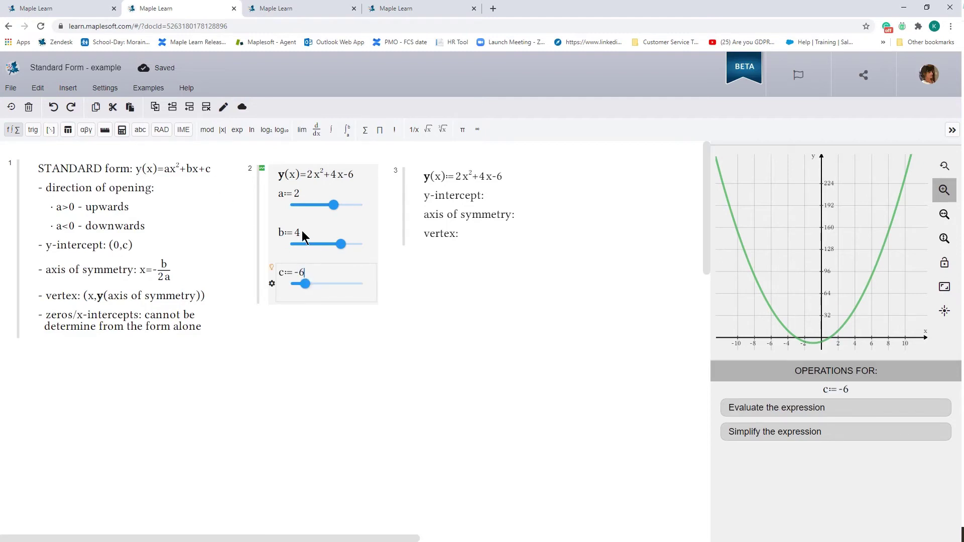
pyautogui.click(276, 194)
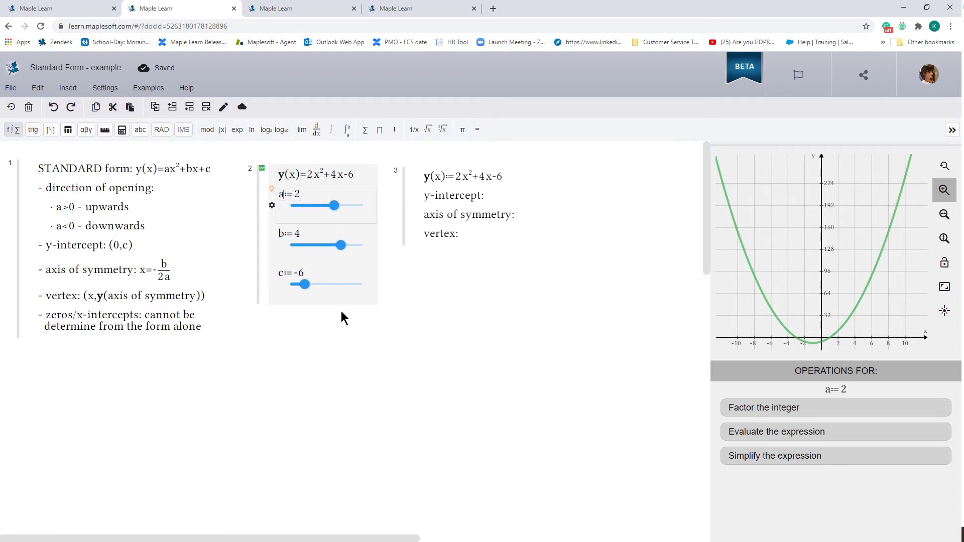
pyautogui.click(466, 197)
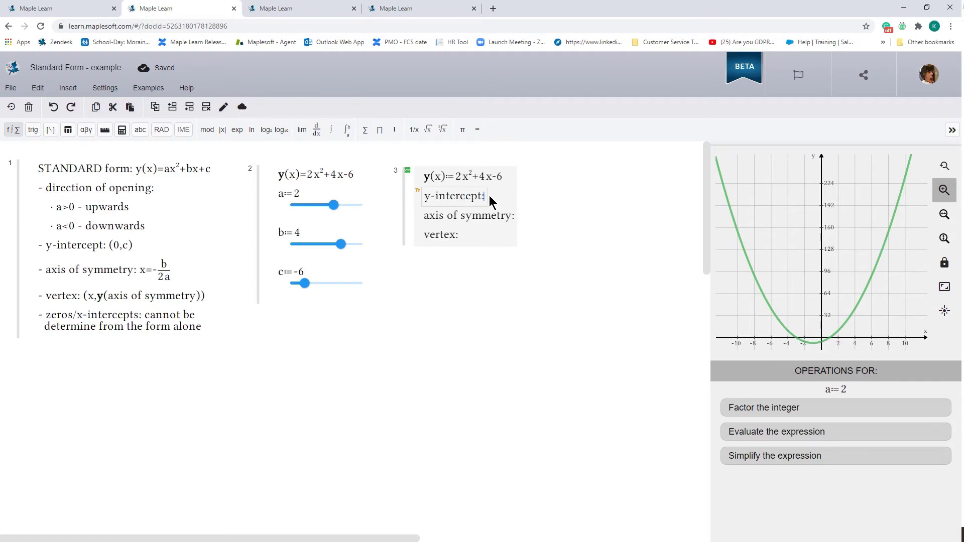
# Enter Point(0,c) under y-intercept so the point (0,-6) is plotted.
pyautogui.press('Return')
pyautogui.write('Point(')
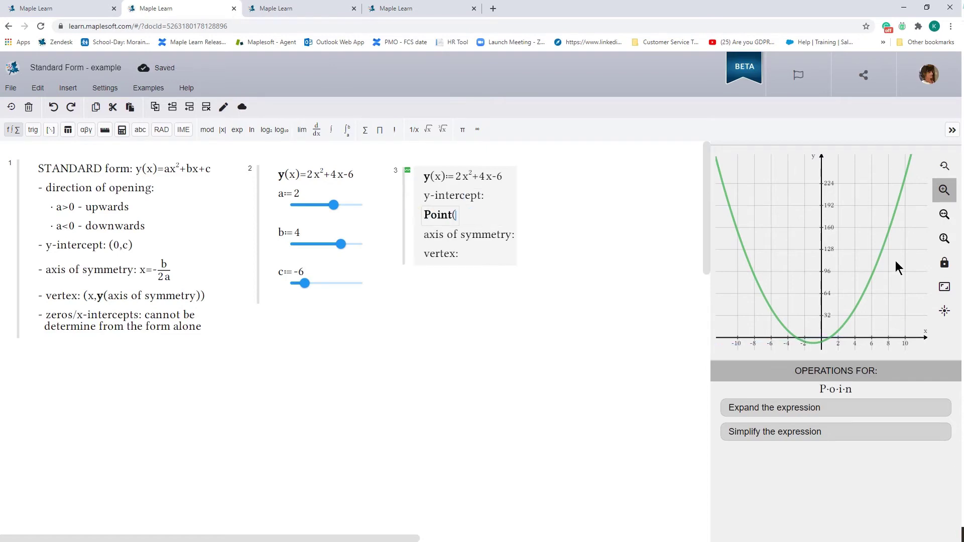
pyautogui.write('0,c)')
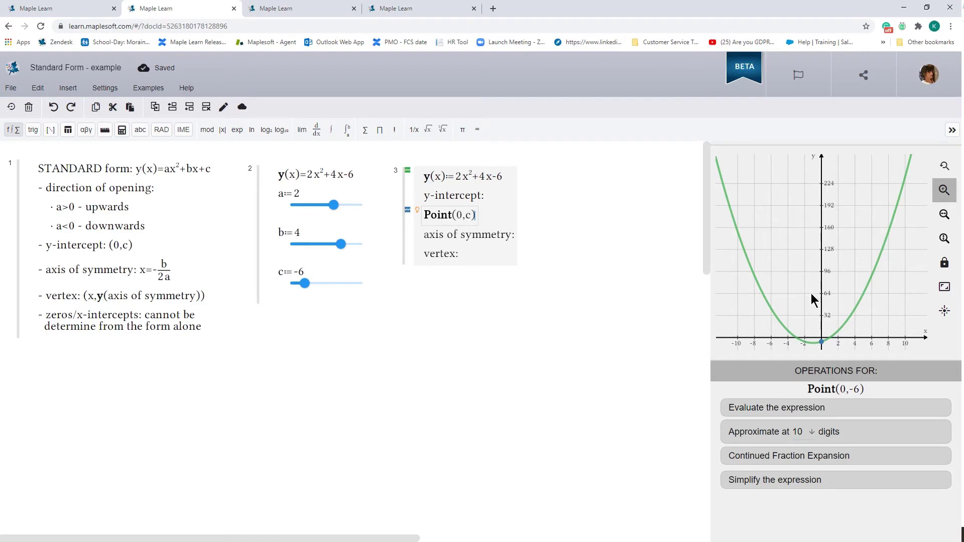
pyautogui.scroll(4, 814, 295)
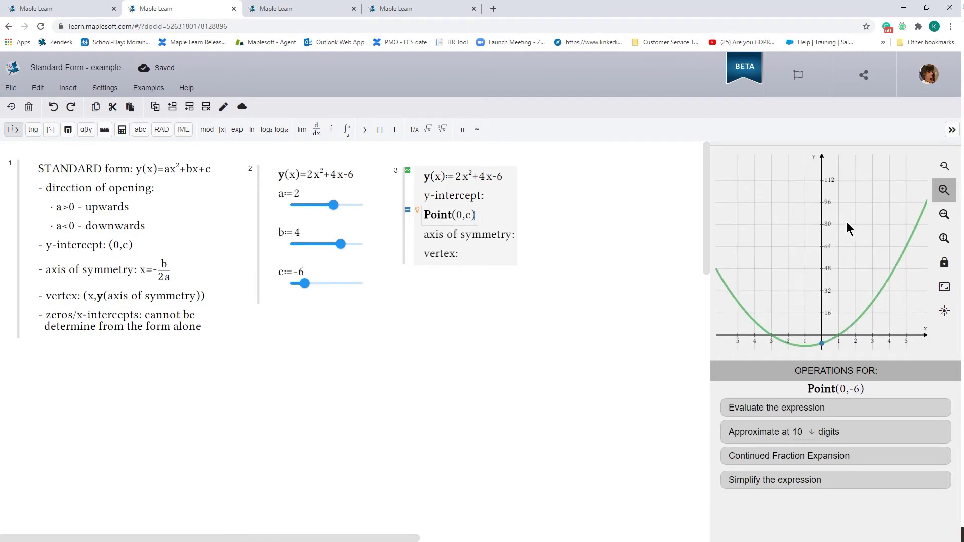
pyautogui.scroll(3, 846, 222)
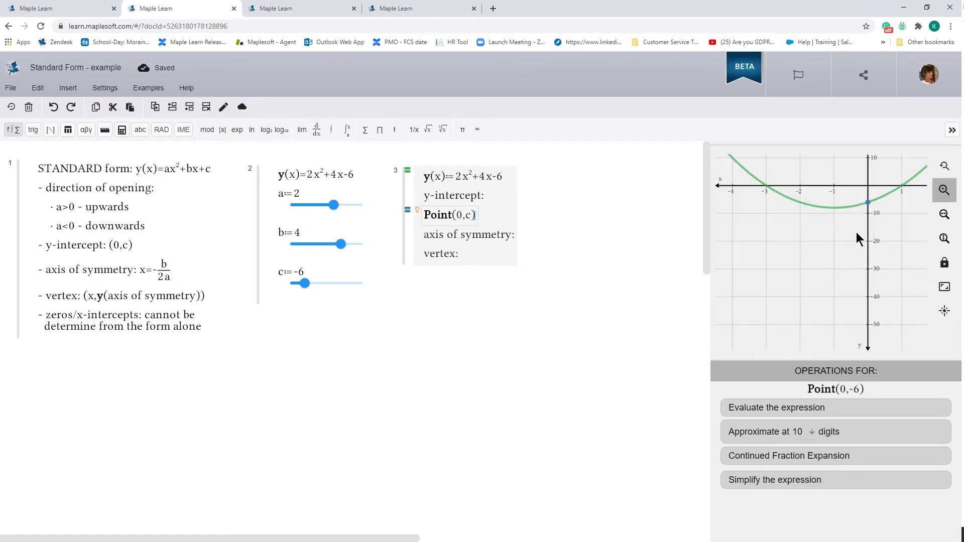
pyautogui.scroll(3, 834, 316)
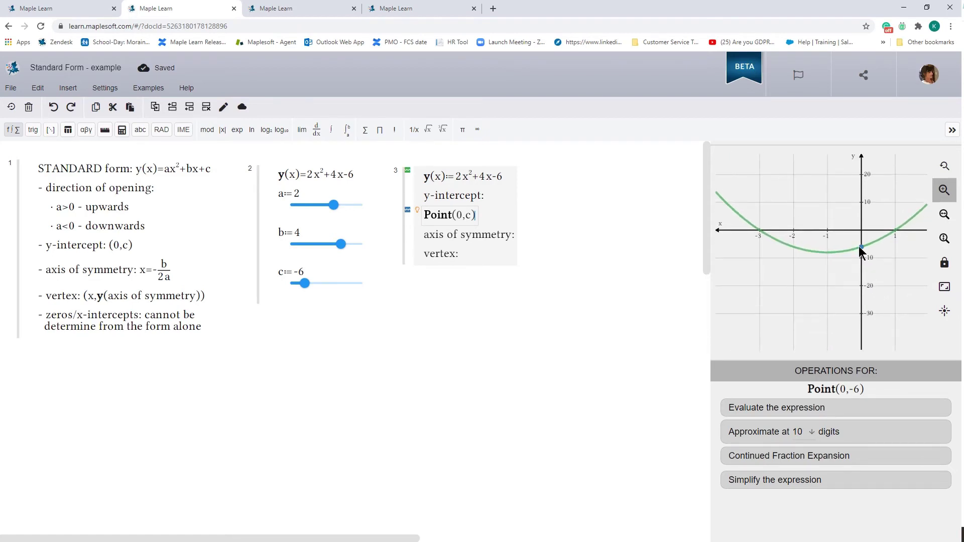
# Write x=-b/(2a) under axis of symmetry, drawing the vertical line x=-1.
pyautogui.click(516, 236)
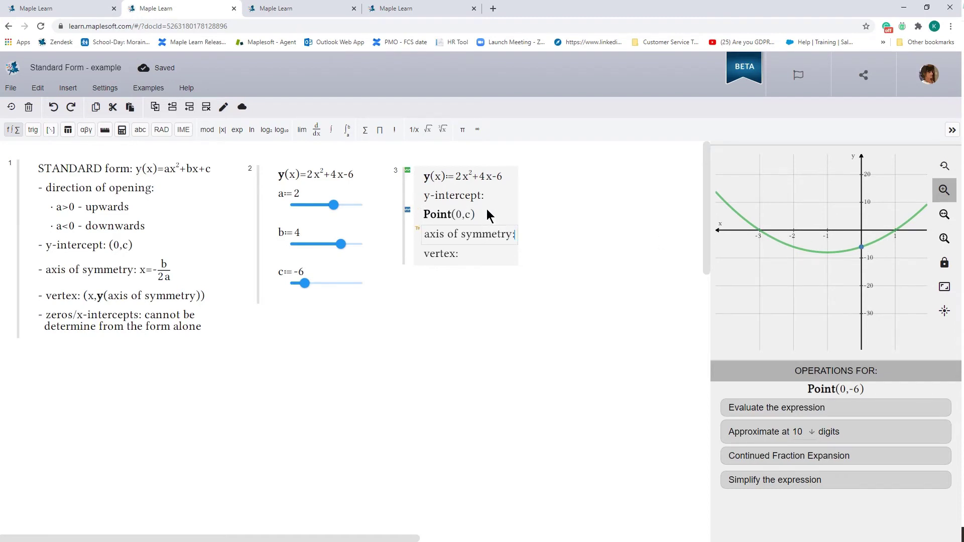
pyautogui.press('Return')
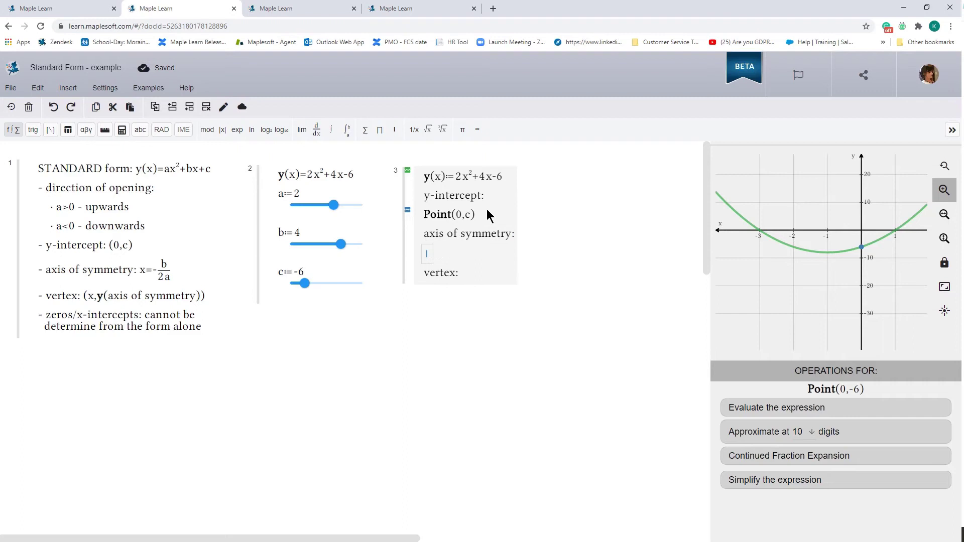
pyautogui.write('x=-b/2a')
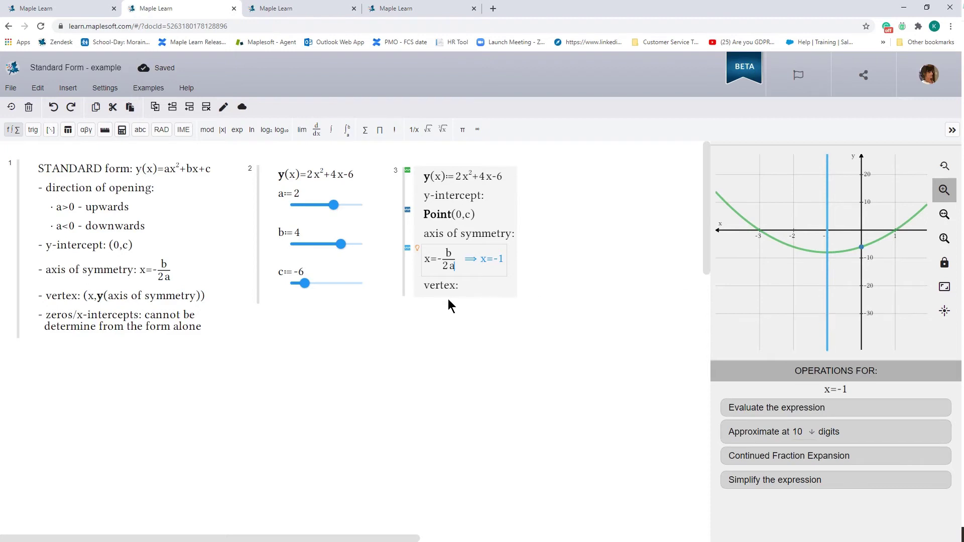
pyautogui.click(460, 287)
pyautogui.press('Return')
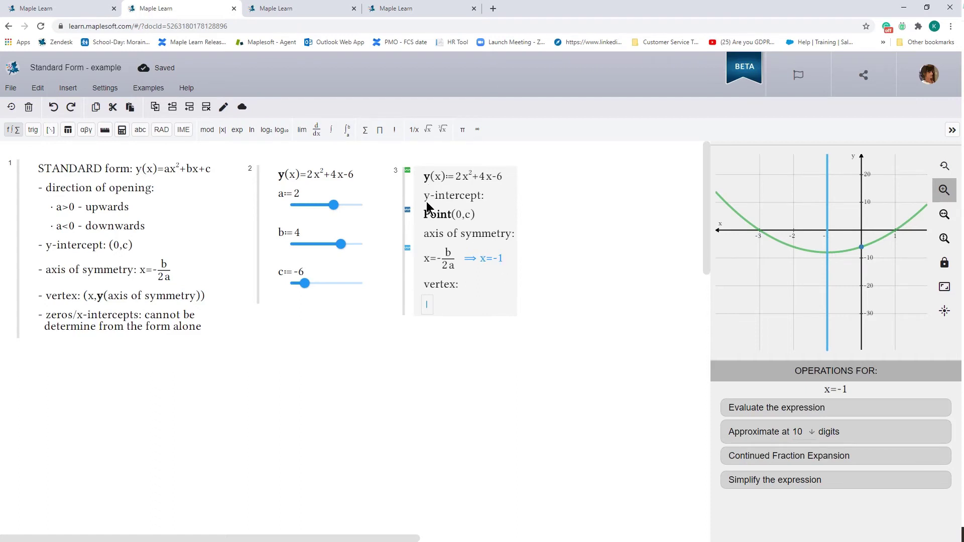
# Evaluate y(-1) = -8 under vertex and enter Point(-1,-8).
pyautogui.write('y')
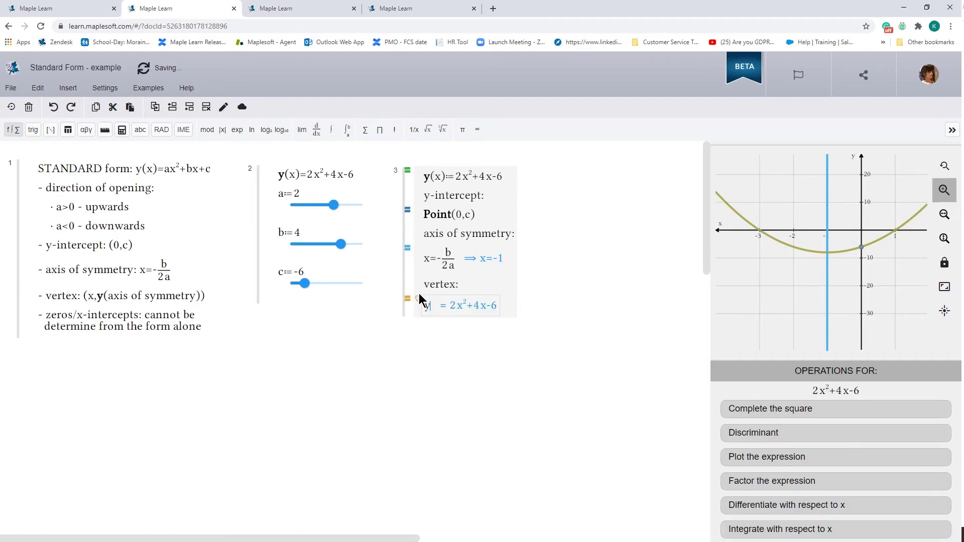
pyautogui.write('(-1)')
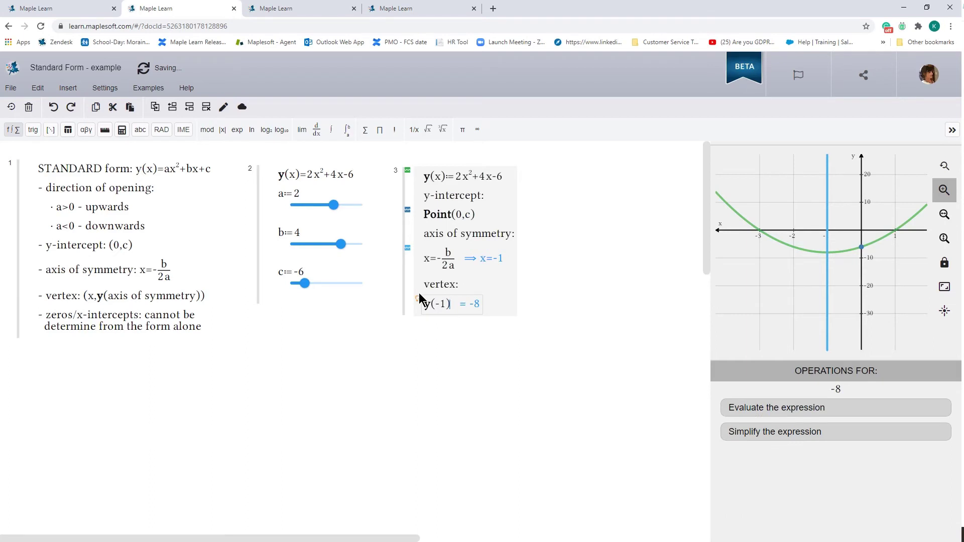
pyautogui.press('Return')
pyautogui.write('P')
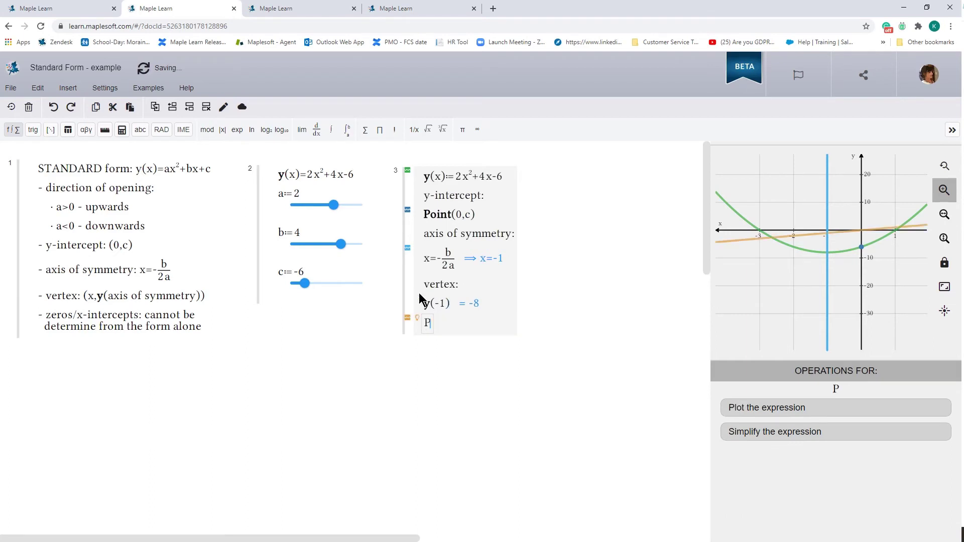
pyautogui.write('oint(-')
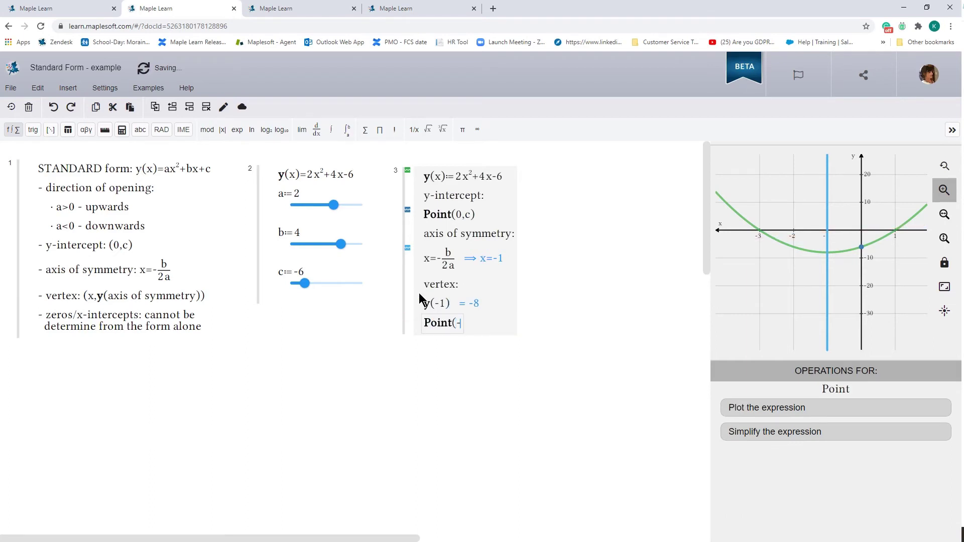
pyautogui.write('1,-8)')
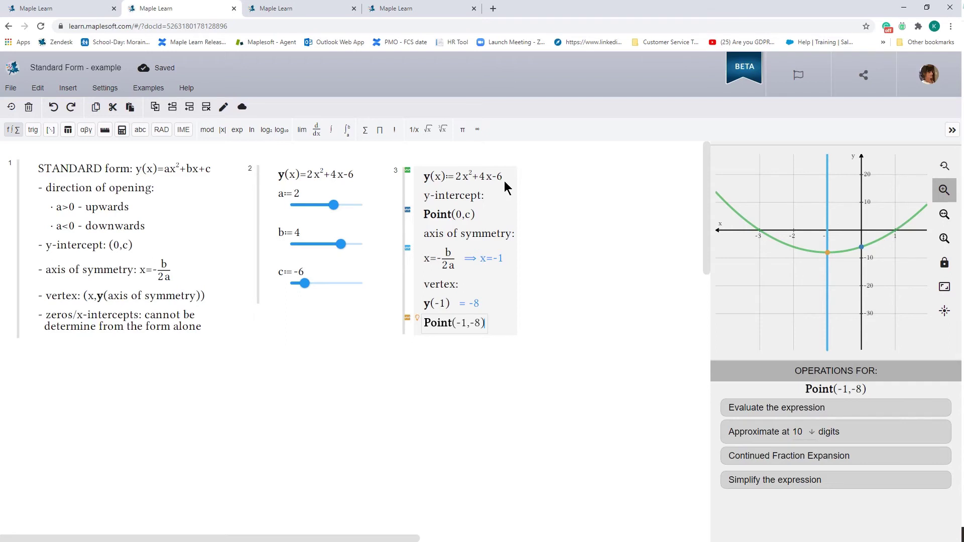
# In the Intercept Form example, add sliders p:=-3 and q:=1 under y(x)=2(x+3)(x-1).
pyautogui.click(310, 7)
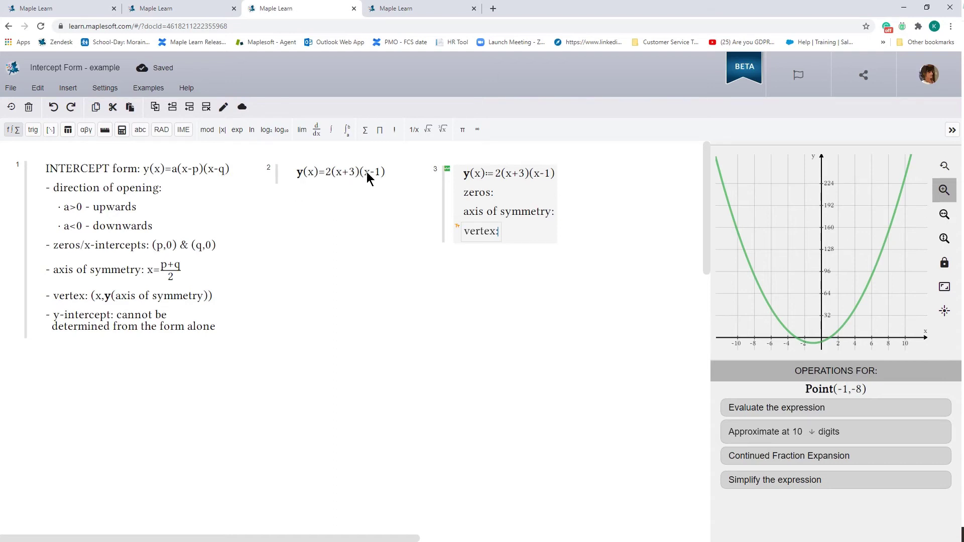
pyautogui.click(385, 174)
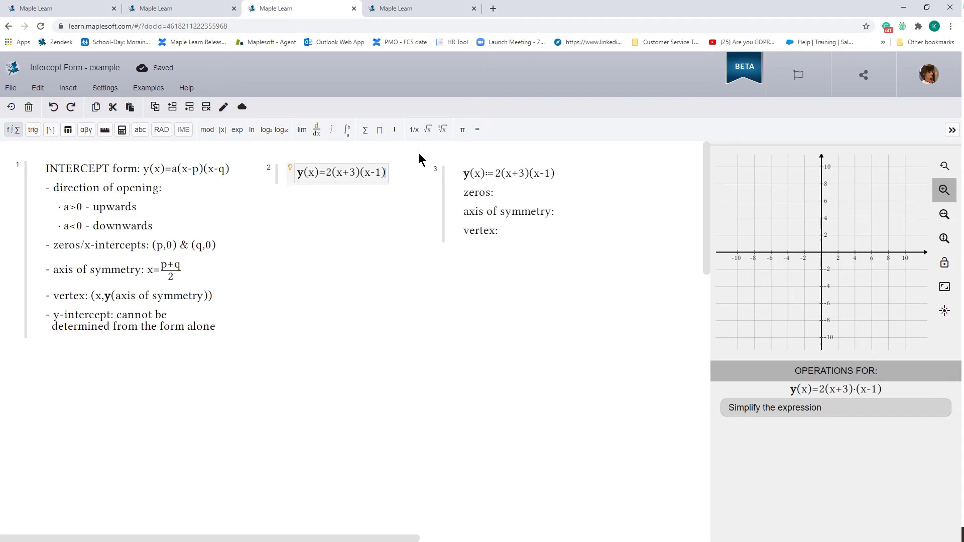
pyautogui.press('Return')
pyautogui.write('p:=')
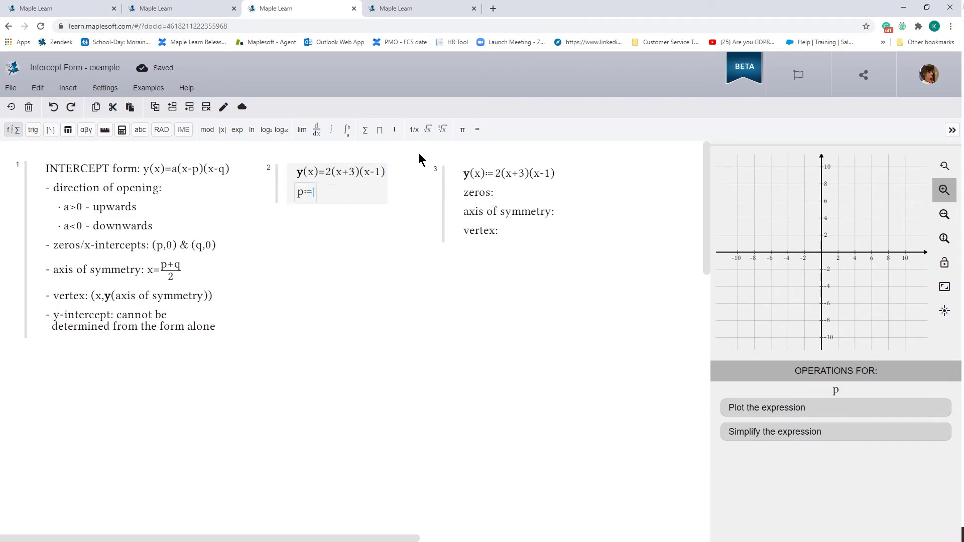
pyautogui.write('-3')
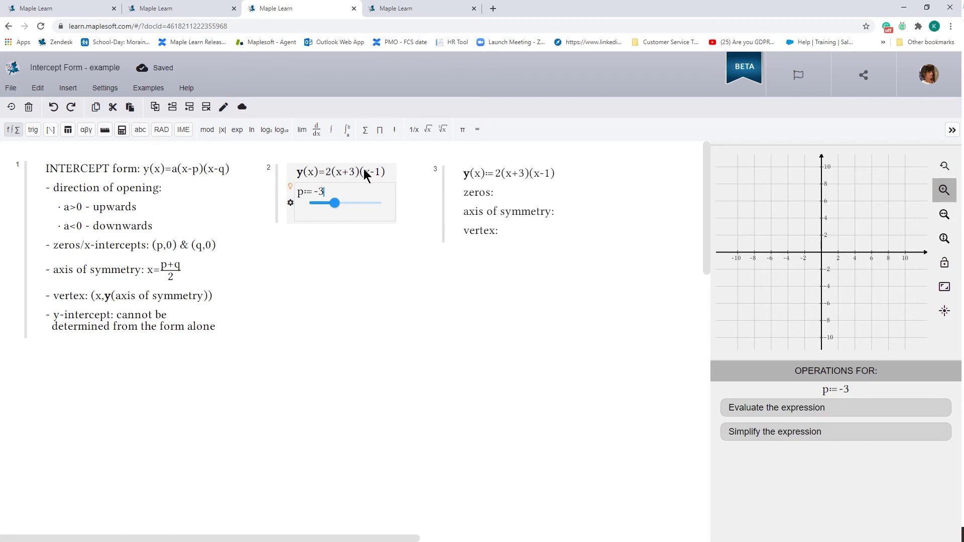
pyautogui.press('Return')
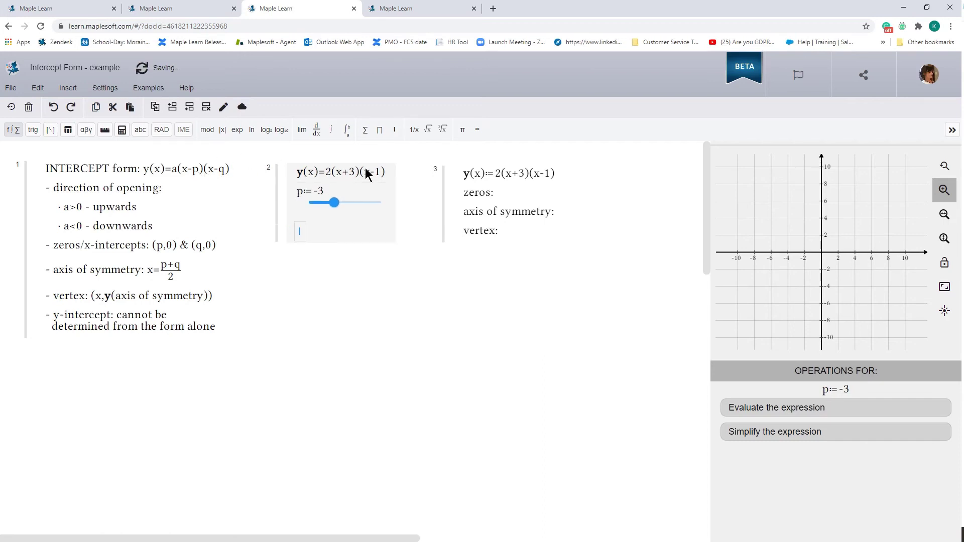
pyautogui.write('q:=')
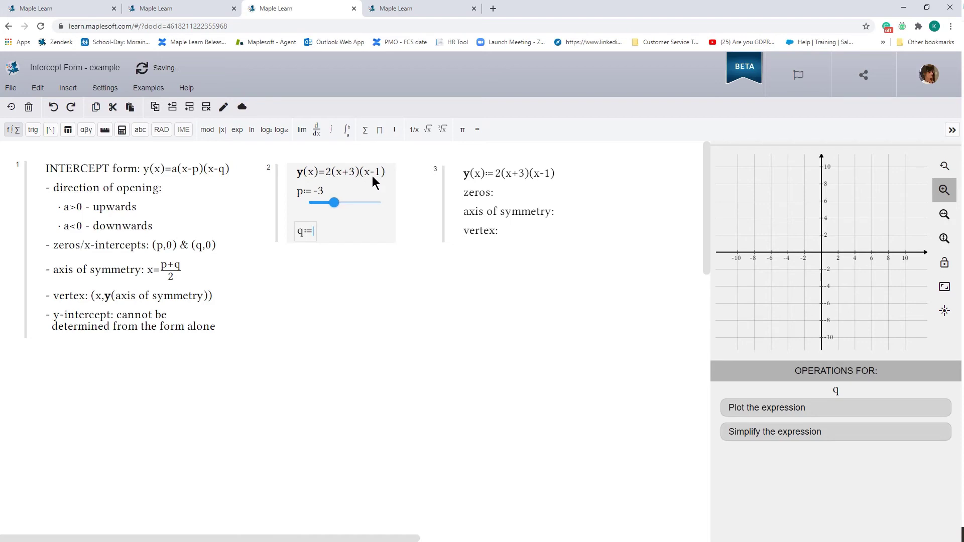
pyautogui.write('1')
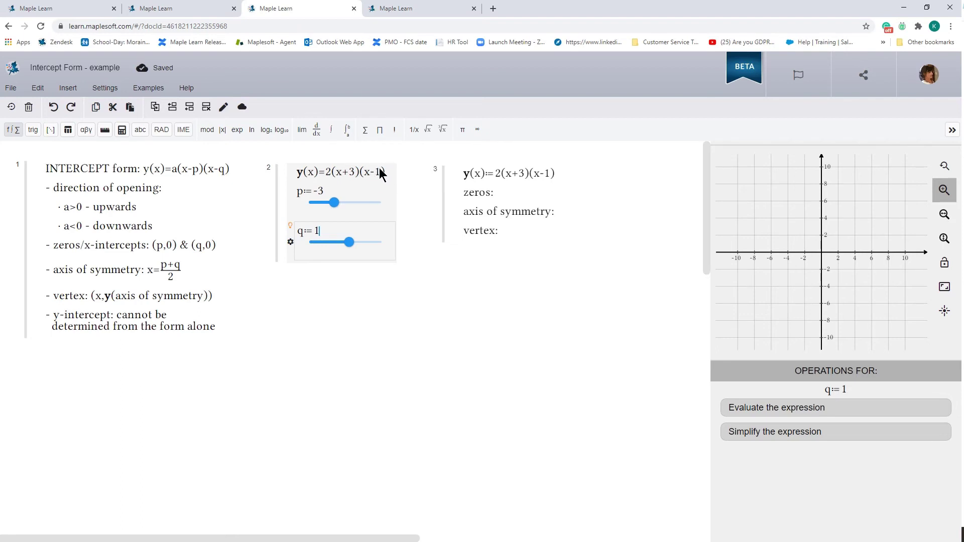
# List Point(p,0) and Point(q,0) under zeros, plotting (-3,0) and (1,0).
pyautogui.click(495, 193)
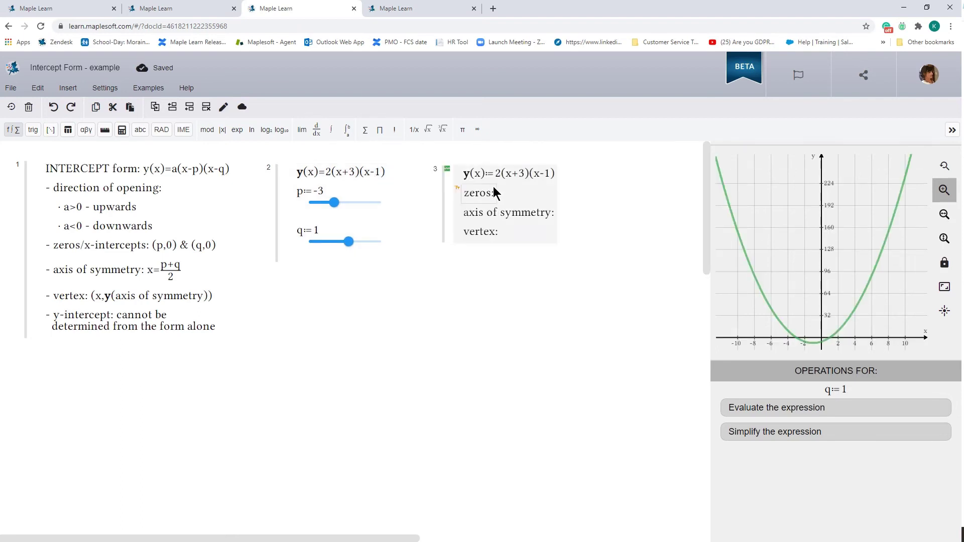
pyautogui.press('Return')
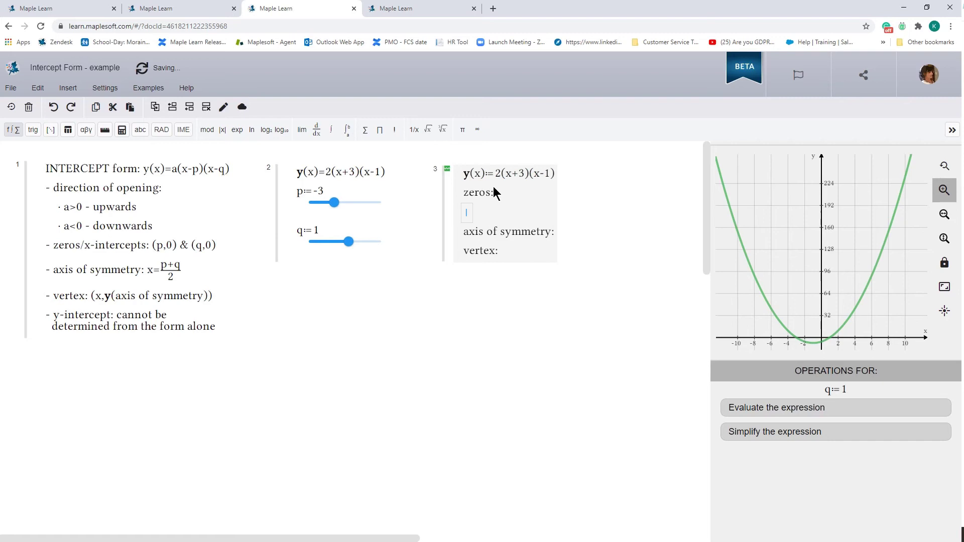
pyautogui.write('Point(')
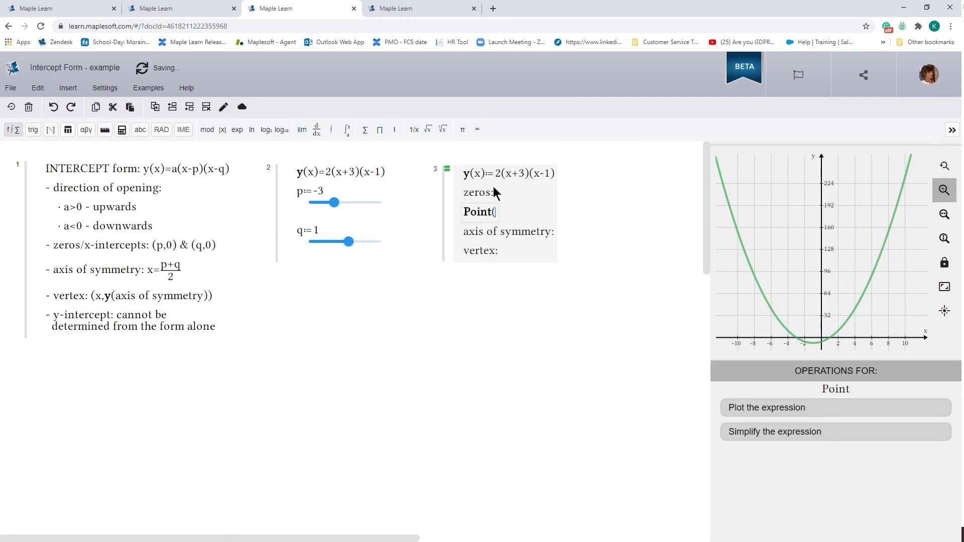
pyautogui.write('p,0)')
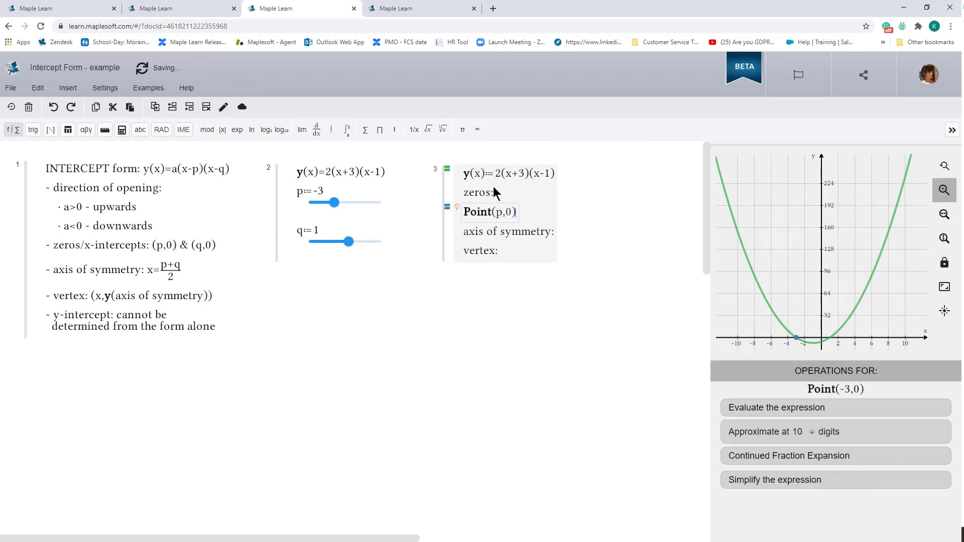
pyautogui.press('Return')
pyautogui.write('P')
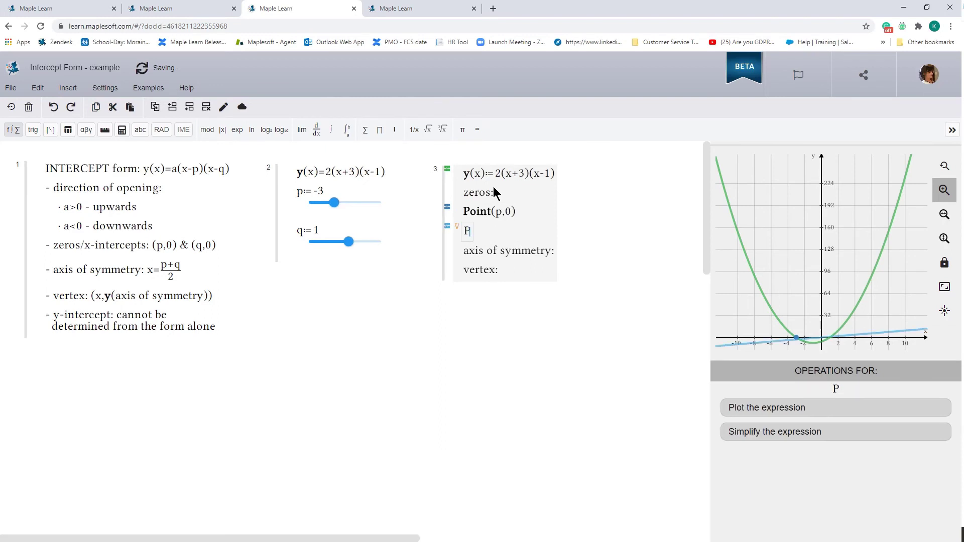
pyautogui.write('oint(q,')
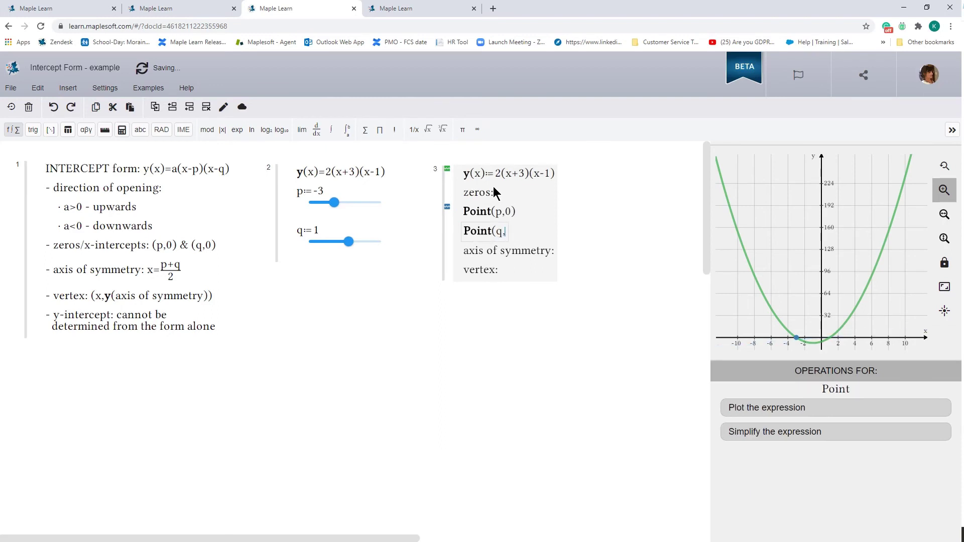
pyautogui.write('0)')
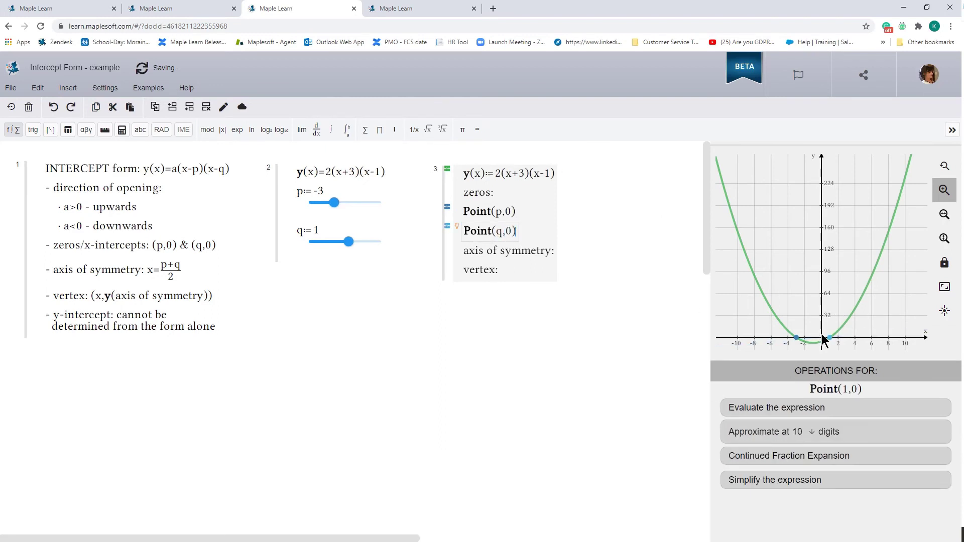
pyautogui.scroll(3, 822, 333)
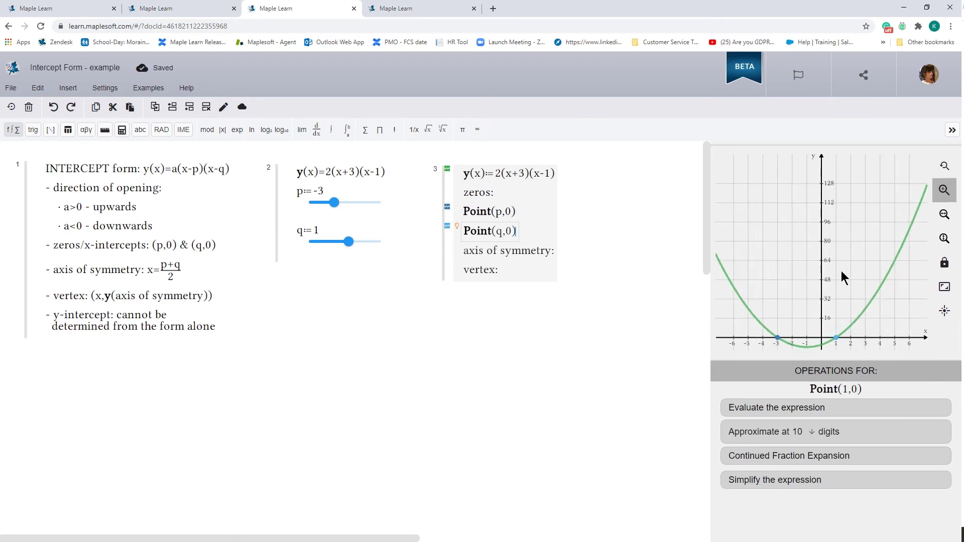
pyautogui.scroll(2, 811, 284)
pyautogui.scroll(3, 827, 273)
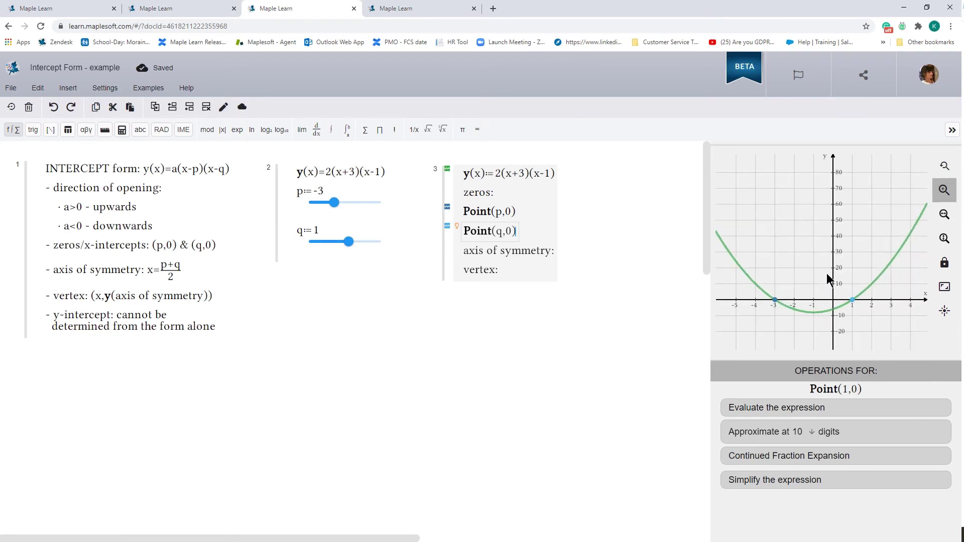
# Enter (p+q)/2 = -1 under axis of symmetry and plot the line x=-1.
pyautogui.click(820, 279)
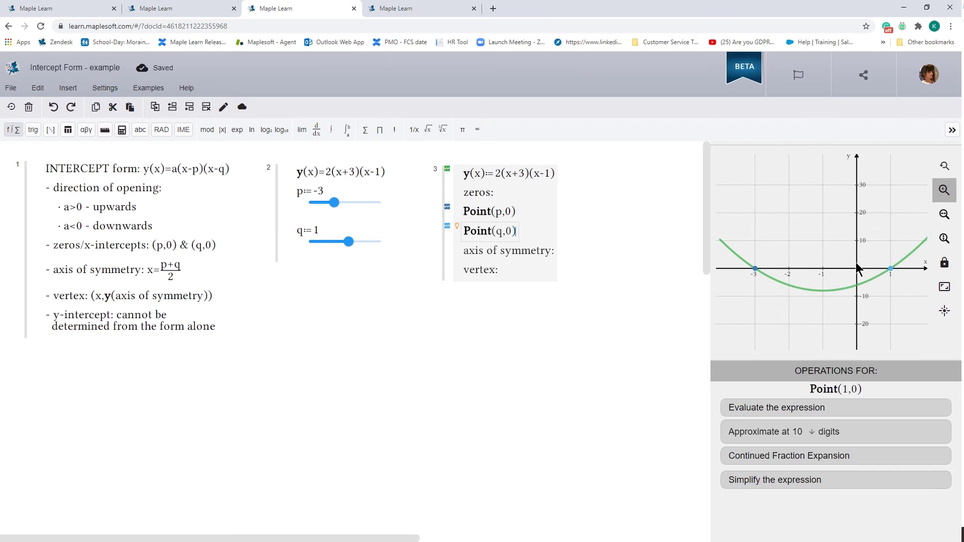
pyautogui.click(554, 254)
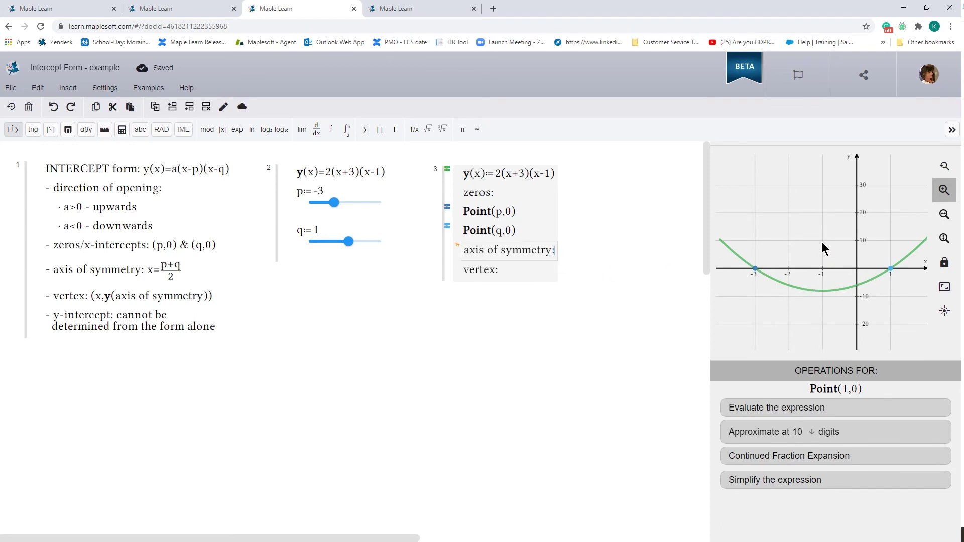
pyautogui.press('Return')
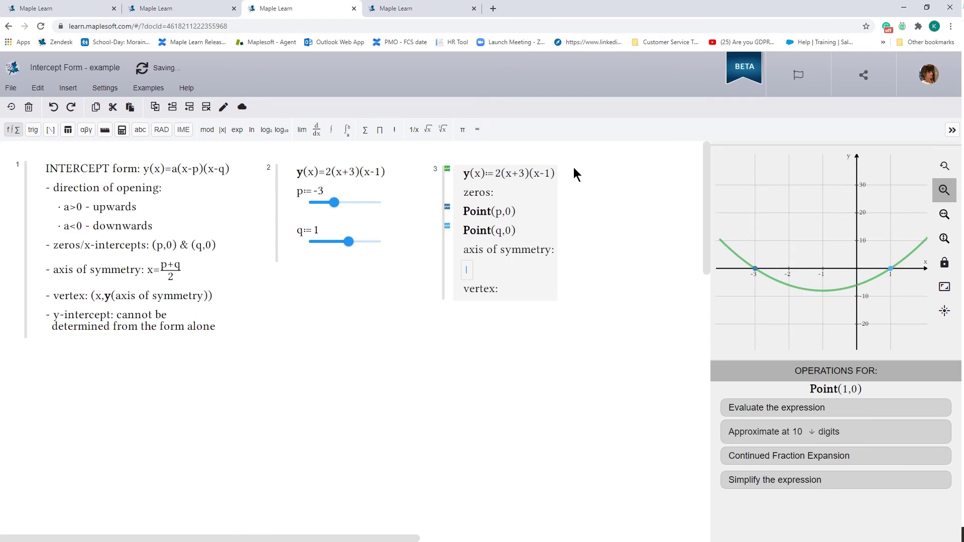
pyautogui.write('p+q')
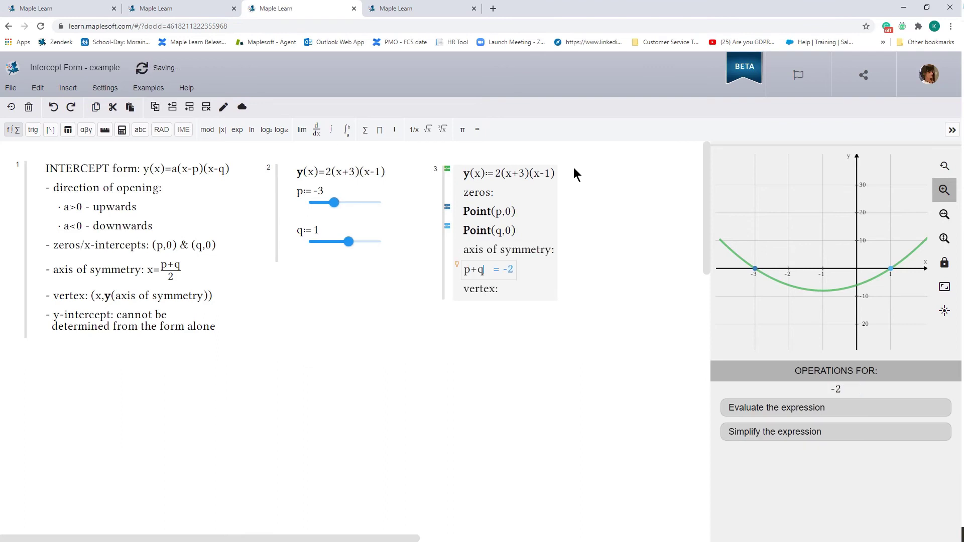
pyautogui.hotkey('shift', 'Left')
pyautogui.hotkey('shift', 'Left')
pyautogui.hotkey('shift', 'Left')
pyautogui.write('/2')
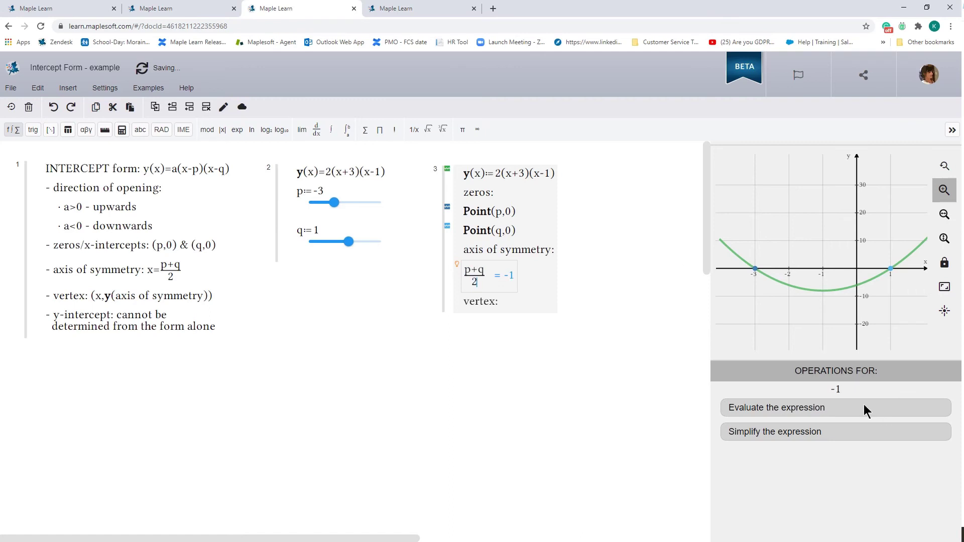
pyautogui.press('Return')
pyautogui.write('x=-1')
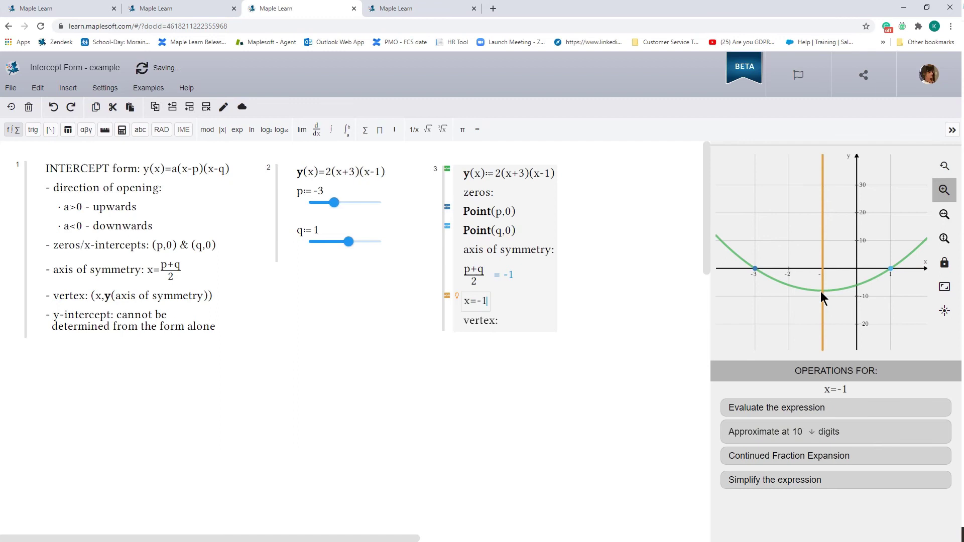
# Under the vertex heading, evaluate y(-1) = -8 and plot Point(-1,-8) on the parabola.
pyautogui.click(494, 323)
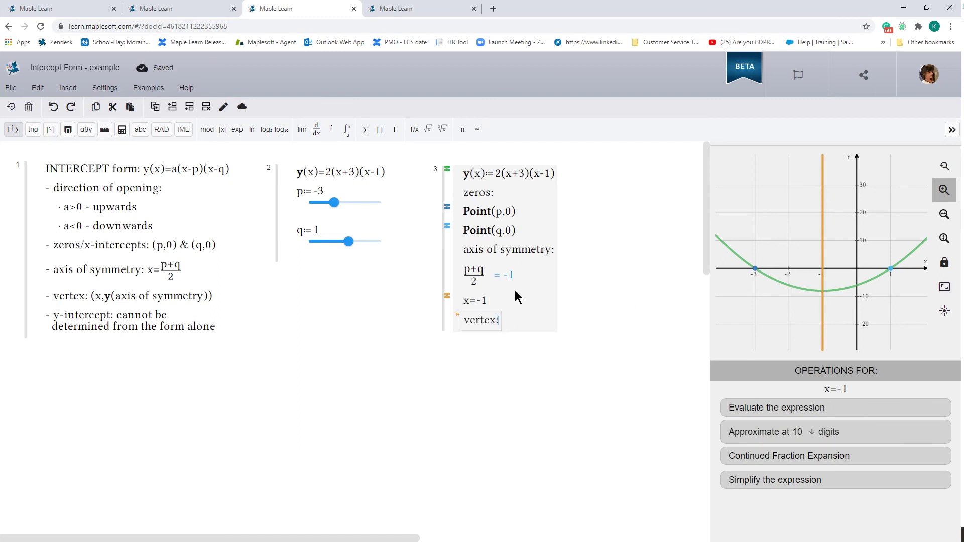
pyautogui.press('Return')
pyautogui.write('y(-1)')
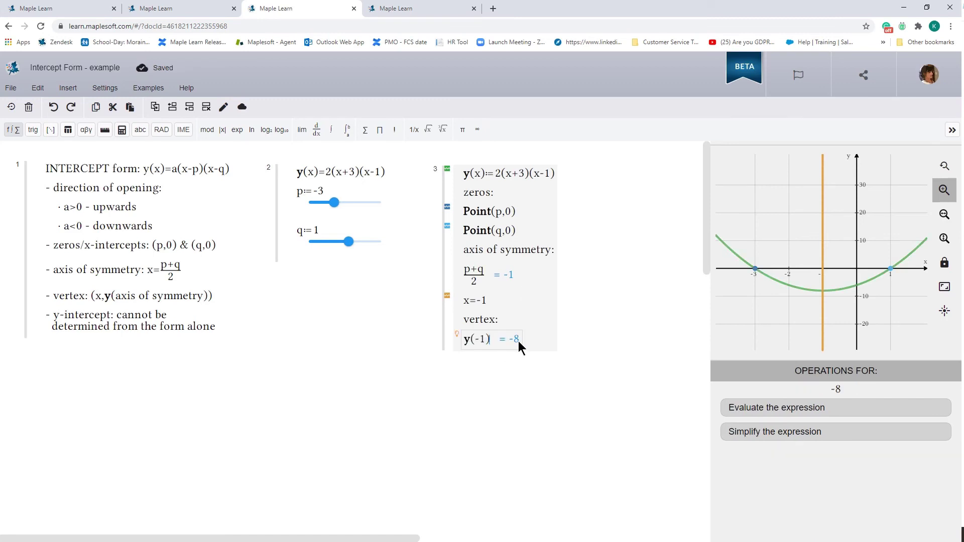
pyautogui.press('Return')
pyautogui.write('Point(')
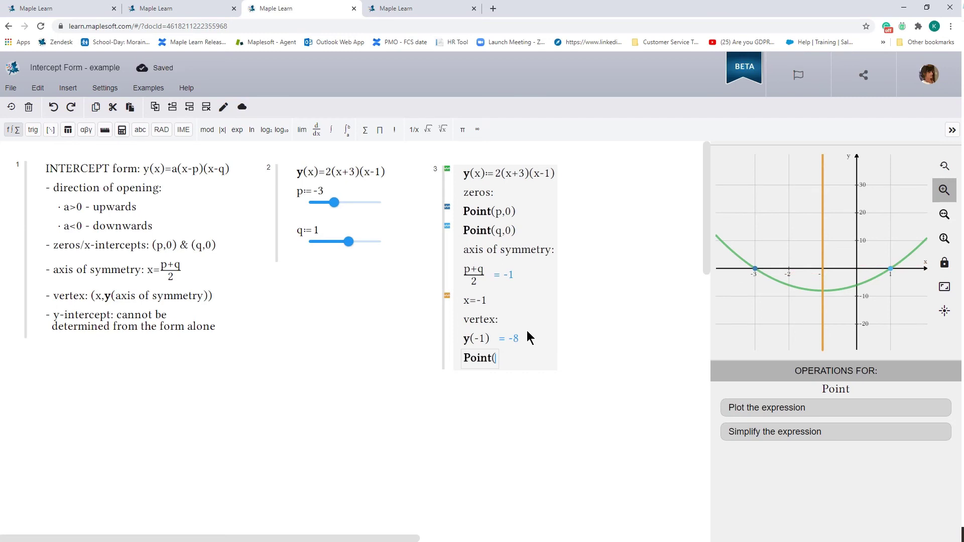
pyautogui.write('-1,-8)')
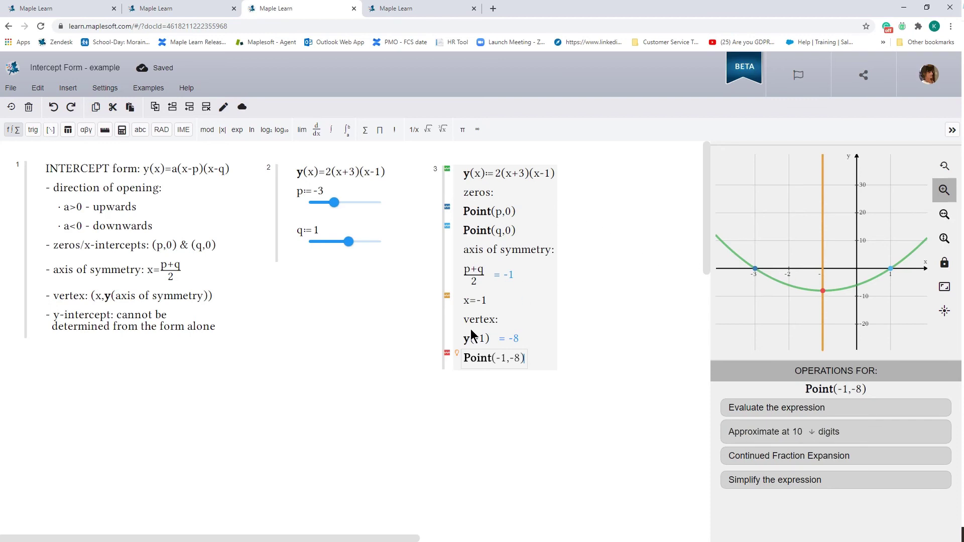
pyautogui.click(396, 9)
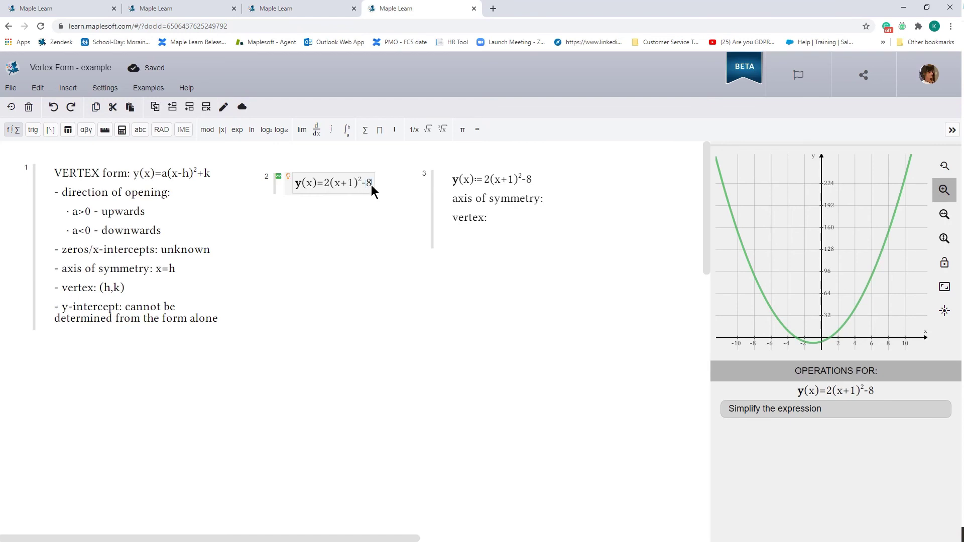
# Define h:=-1 and k:=-8 as sliders below y(x)=2(x+1)^2-8.
pyautogui.press('Return')
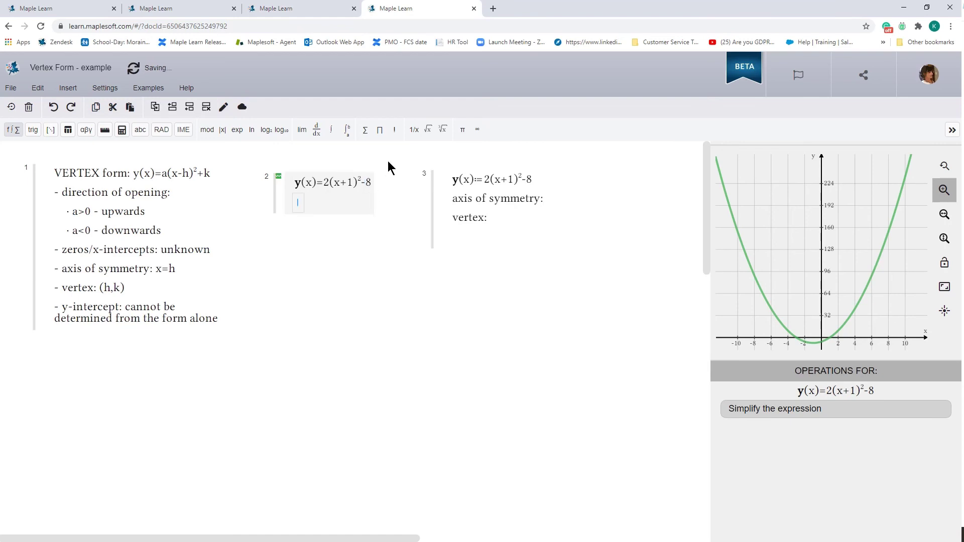
pyautogui.write('h:=')
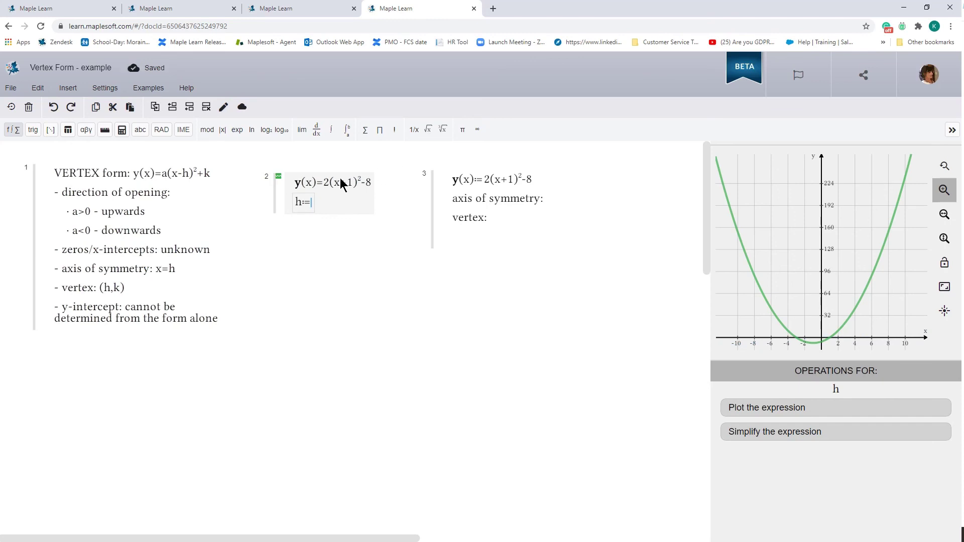
pyautogui.write('-1')
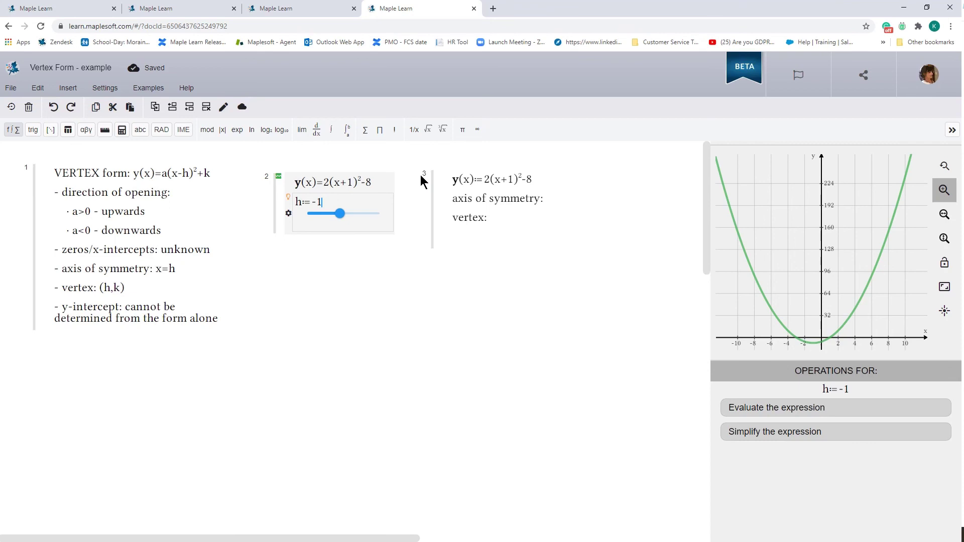
pyautogui.press('Return')
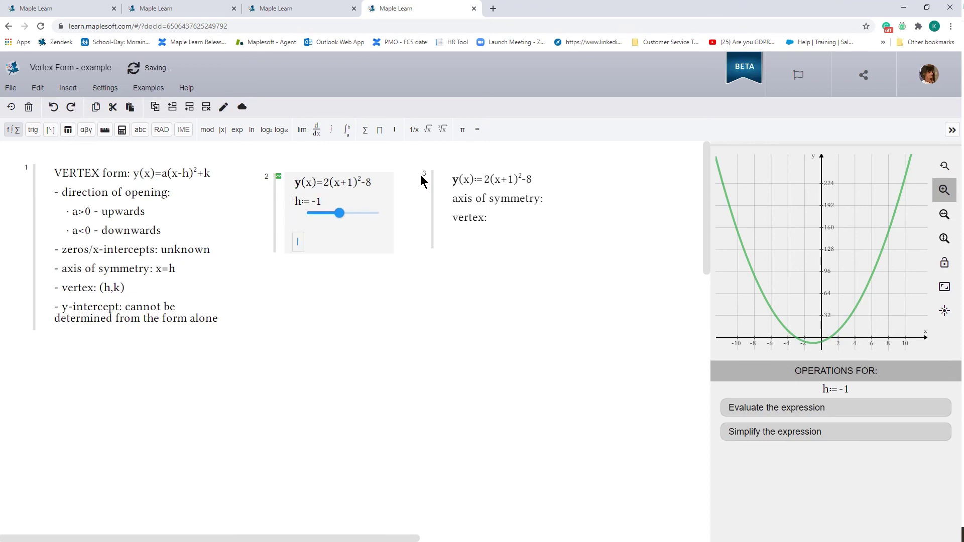
pyautogui.write('k:=')
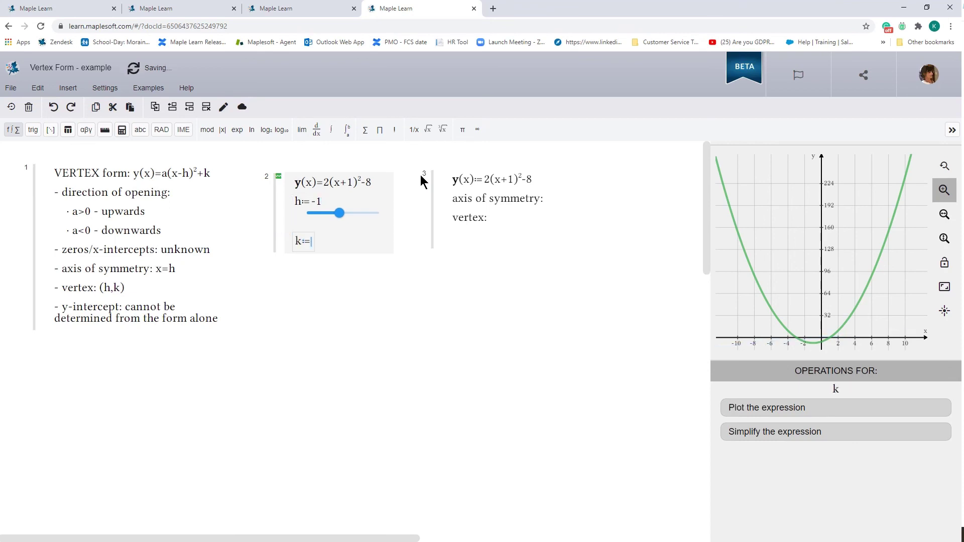
pyautogui.write('-8')
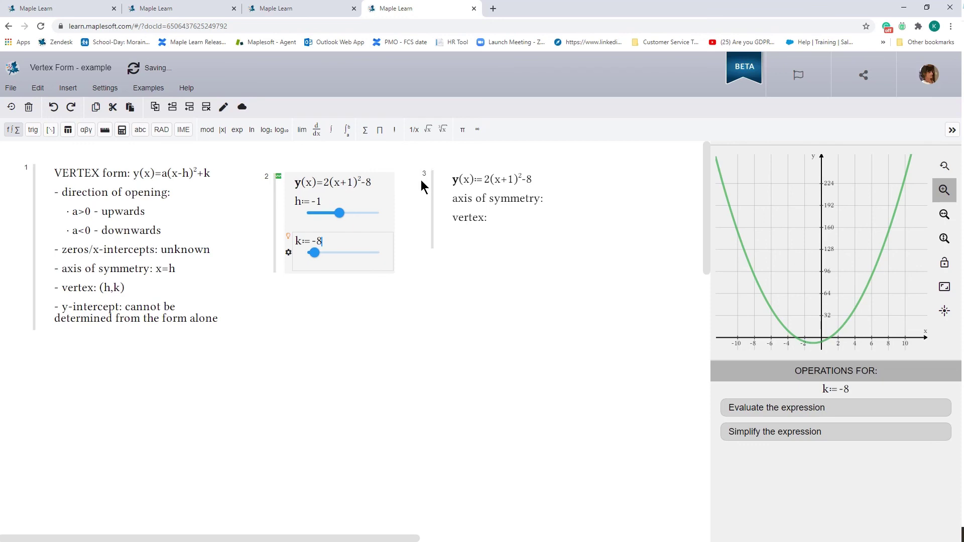
# Enter x=h under the axis of symmetry heading, drawing the vertical line x=-1.
pyautogui.click(510, 199)
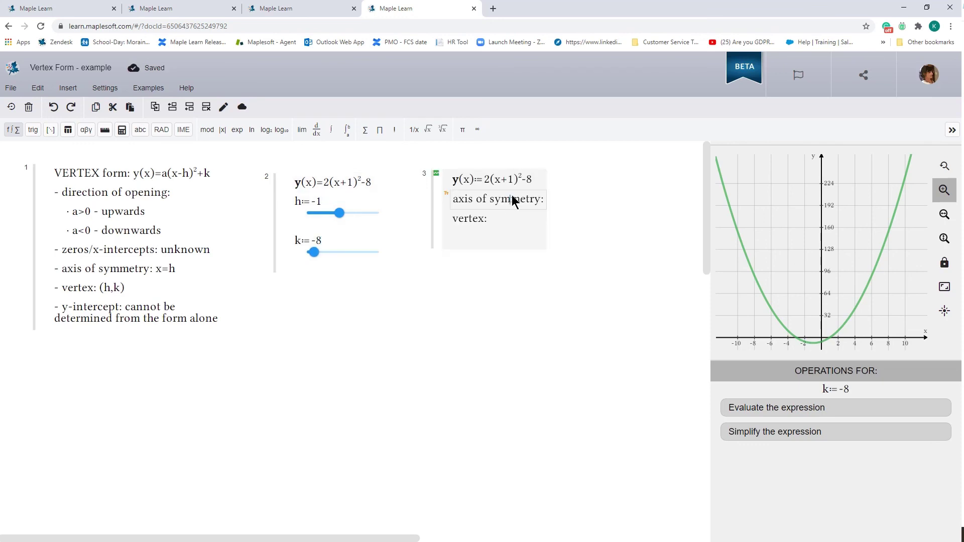
pyautogui.press('Return')
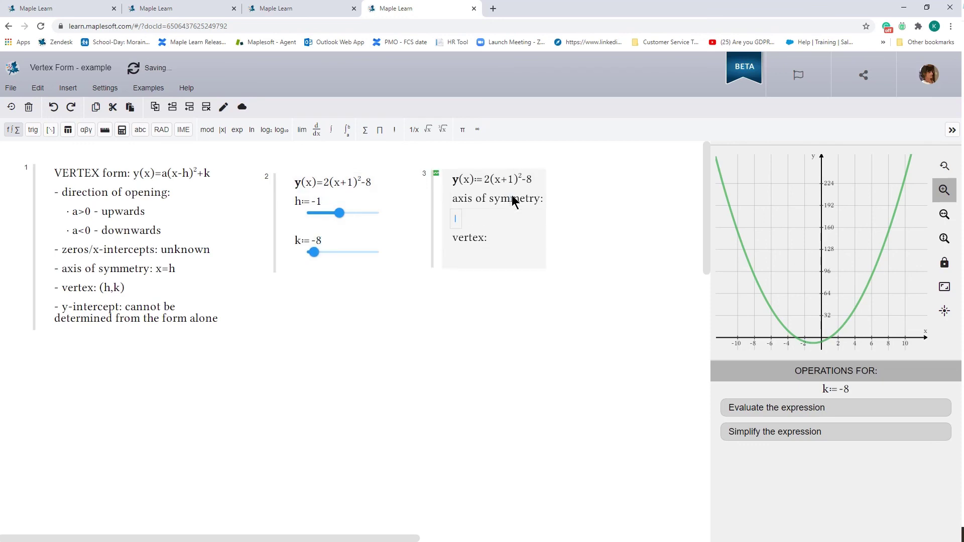
pyautogui.write('x=')
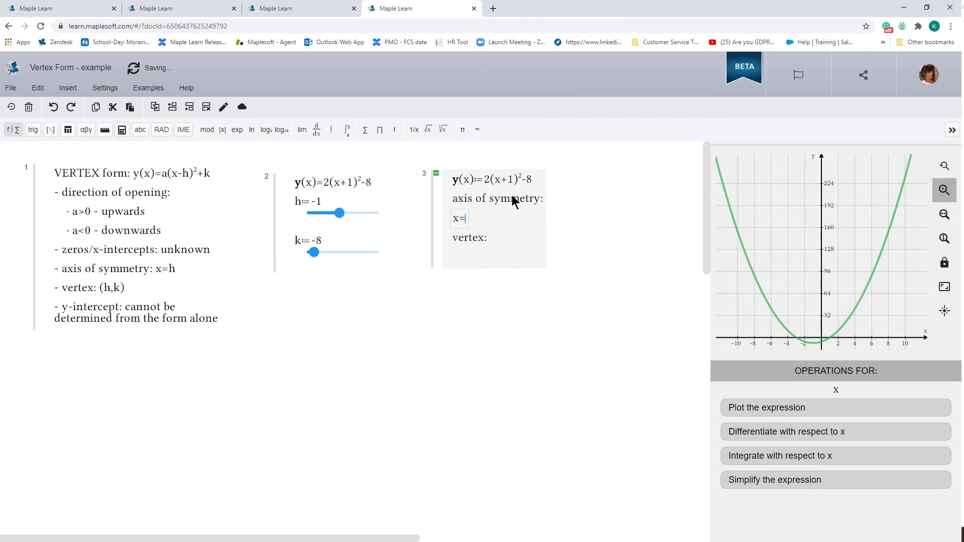
pyautogui.write('h')
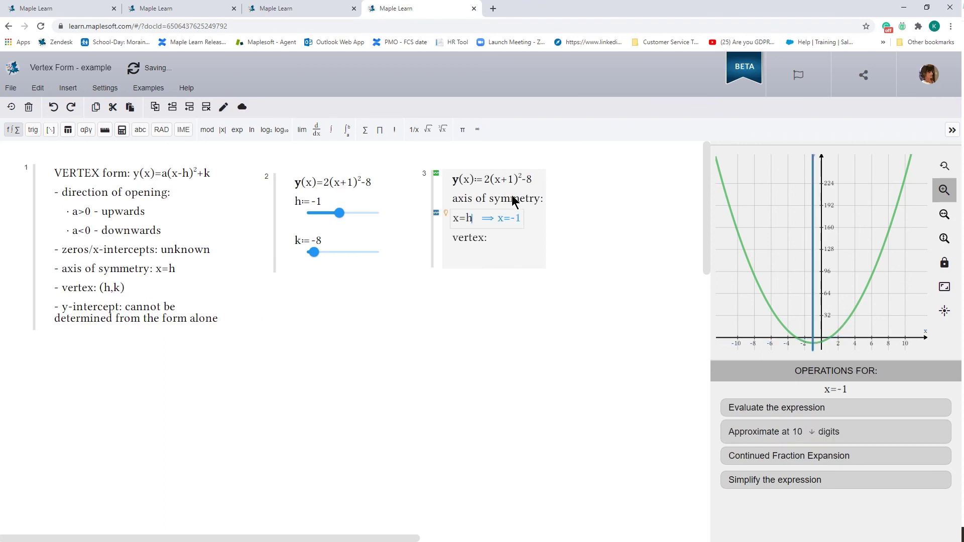
pyautogui.press('Down')
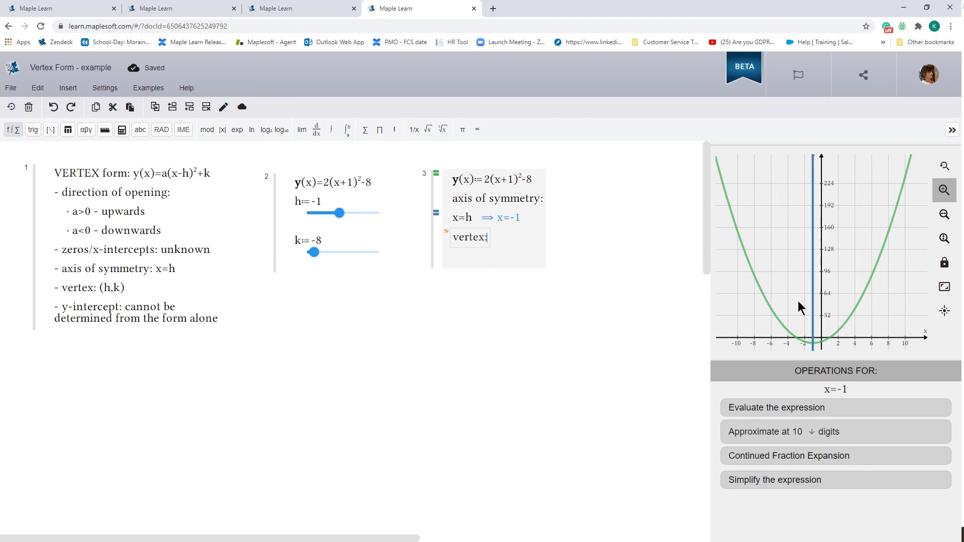
# Plot the vertex Point(h,k) at (-1,-8) under the vertex heading.
pyautogui.scroll(6, 799, 308)
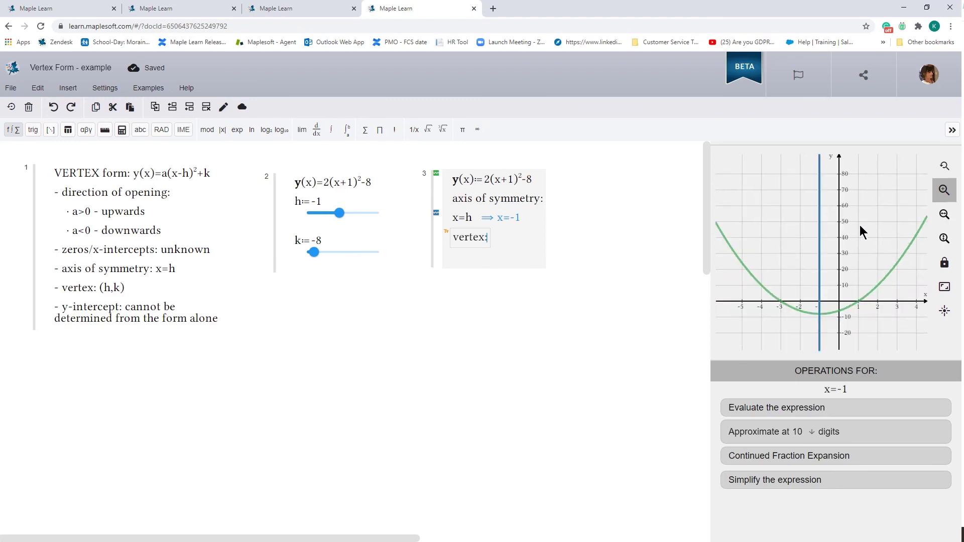
pyautogui.scroll(3, 859, 225)
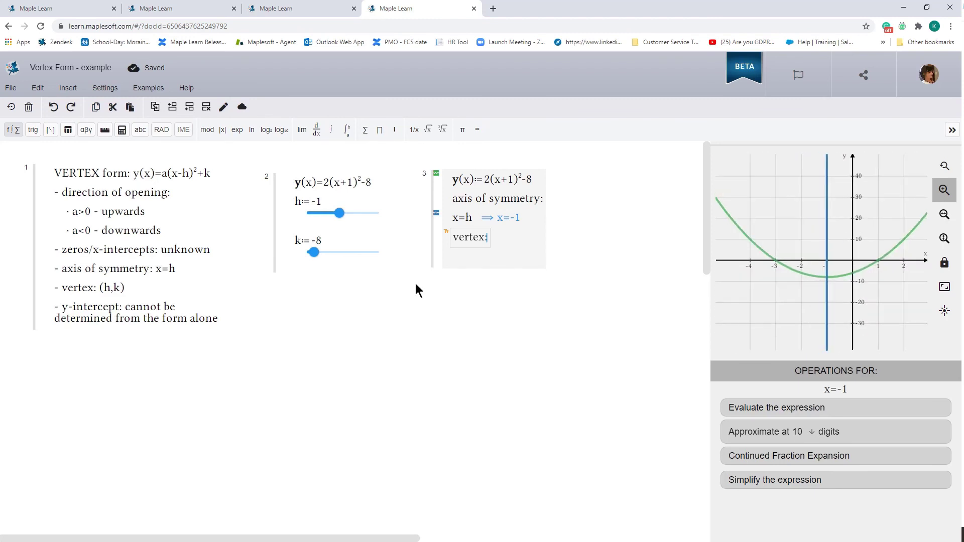
pyautogui.press('Return')
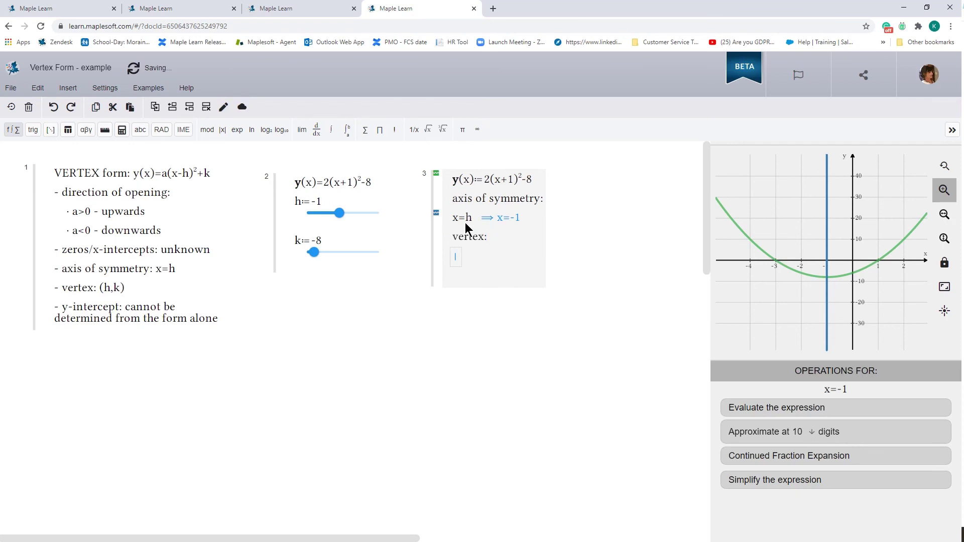
pyautogui.write('Point(')
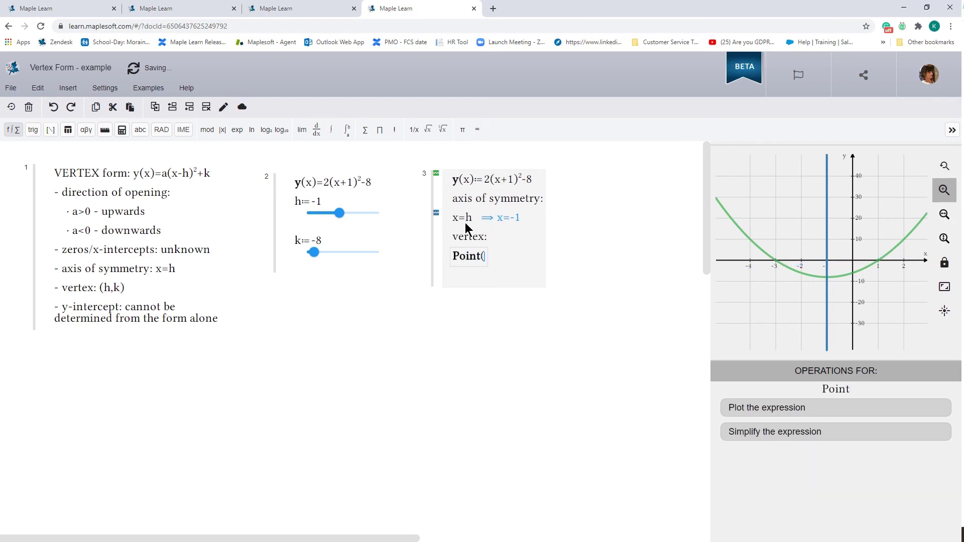
pyautogui.write('h,k)')
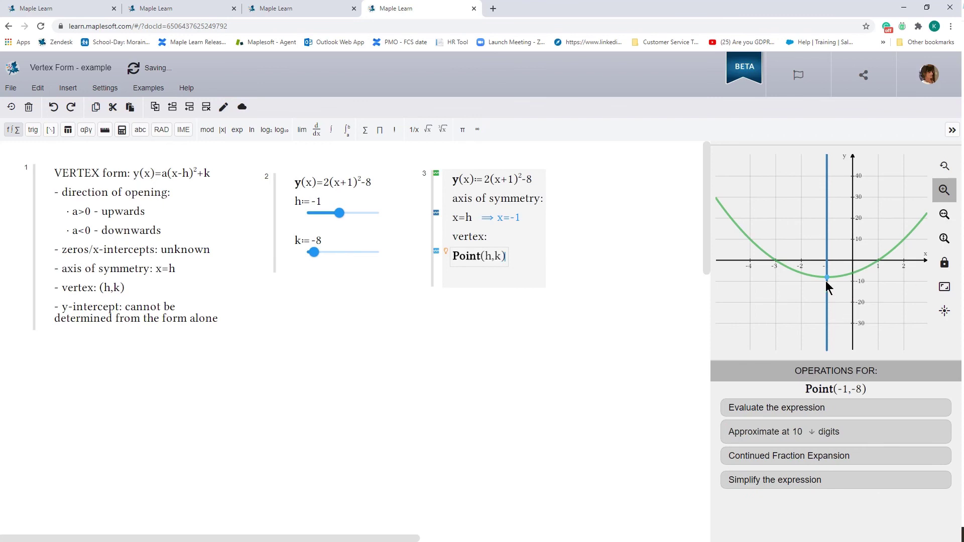